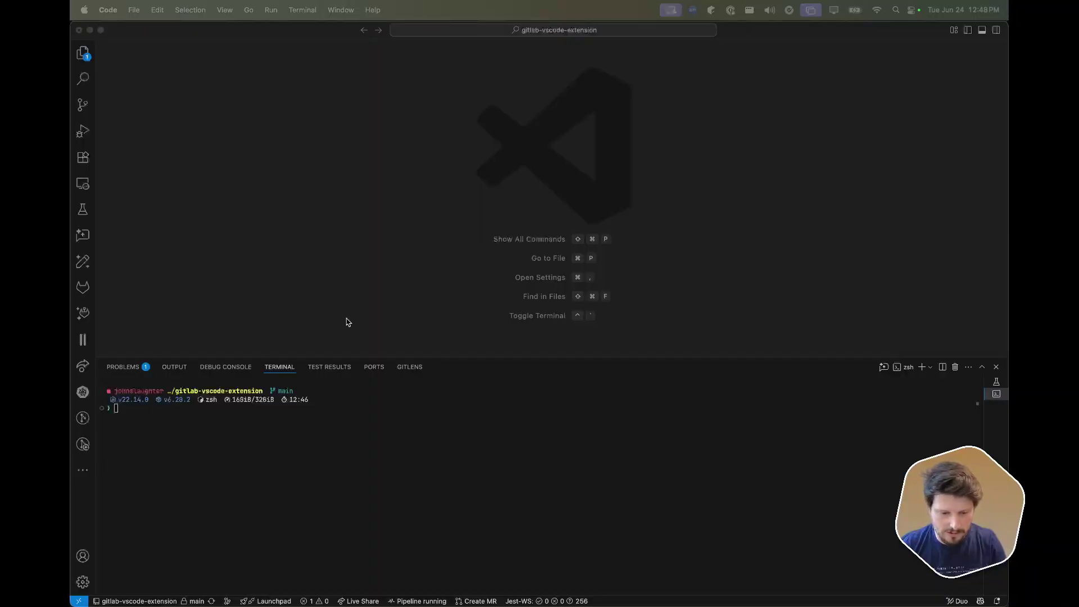
# Step: Open GitLab Duo Agentic Chat and ask it "Who am I?"
pyautogui.click(83, 313)
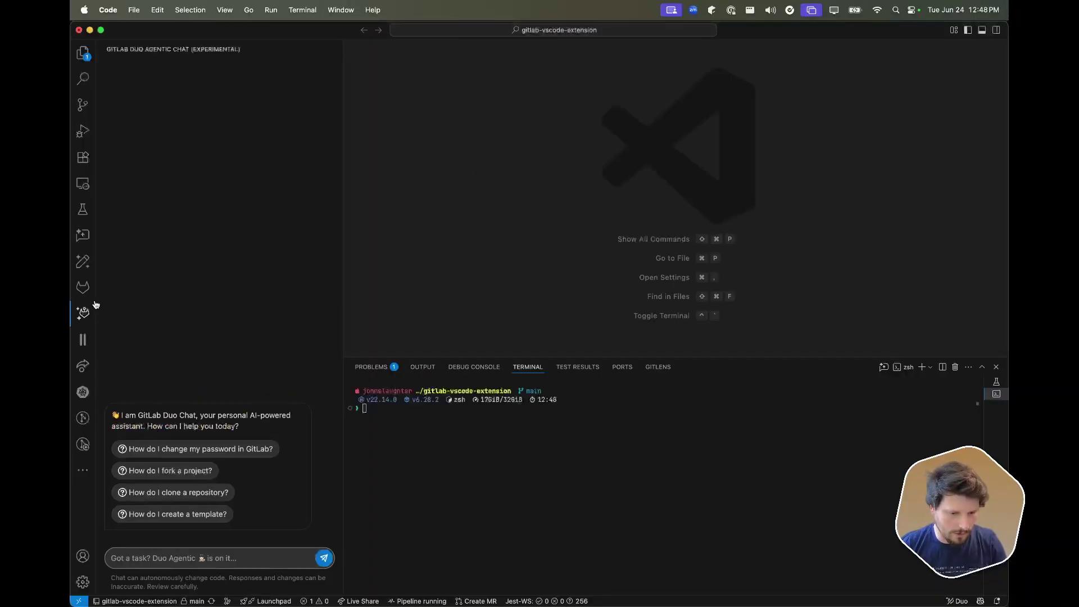
pyautogui.click(171, 560)
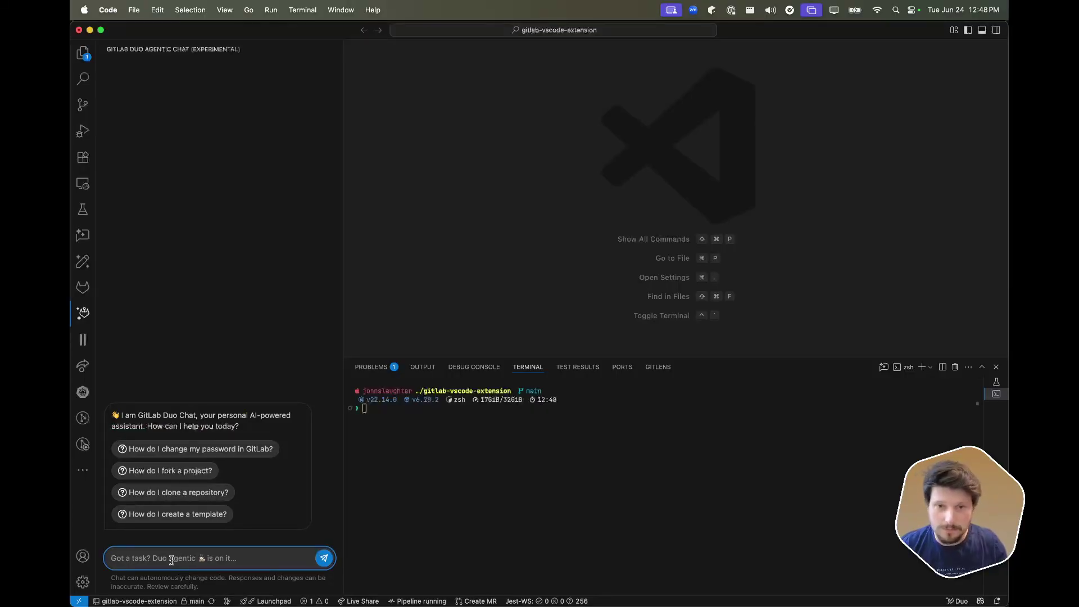
pyautogui.write('Who am I?')
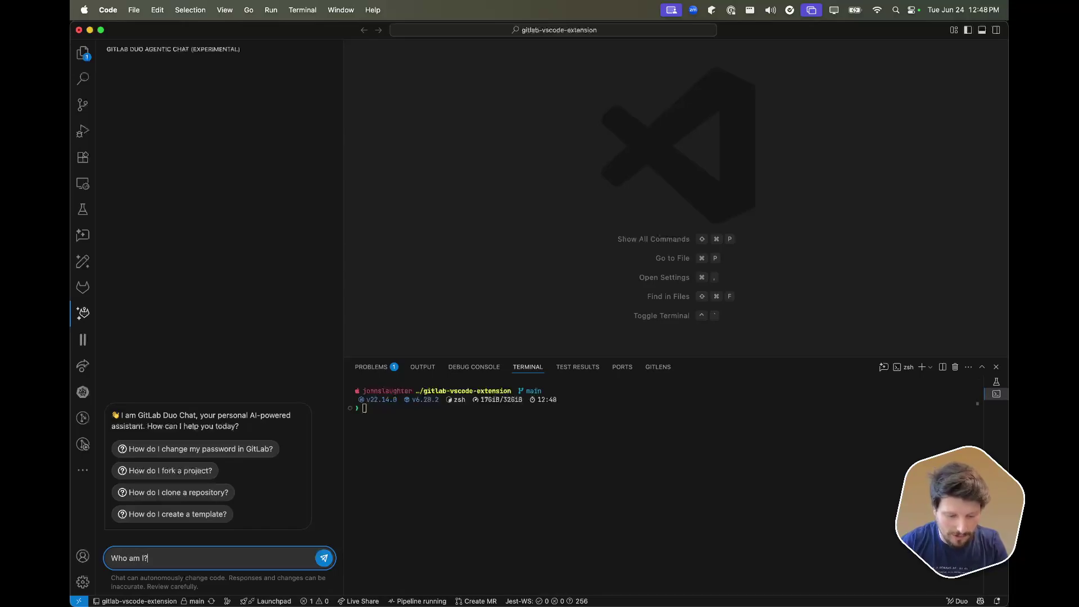
pyautogui.press('Return')
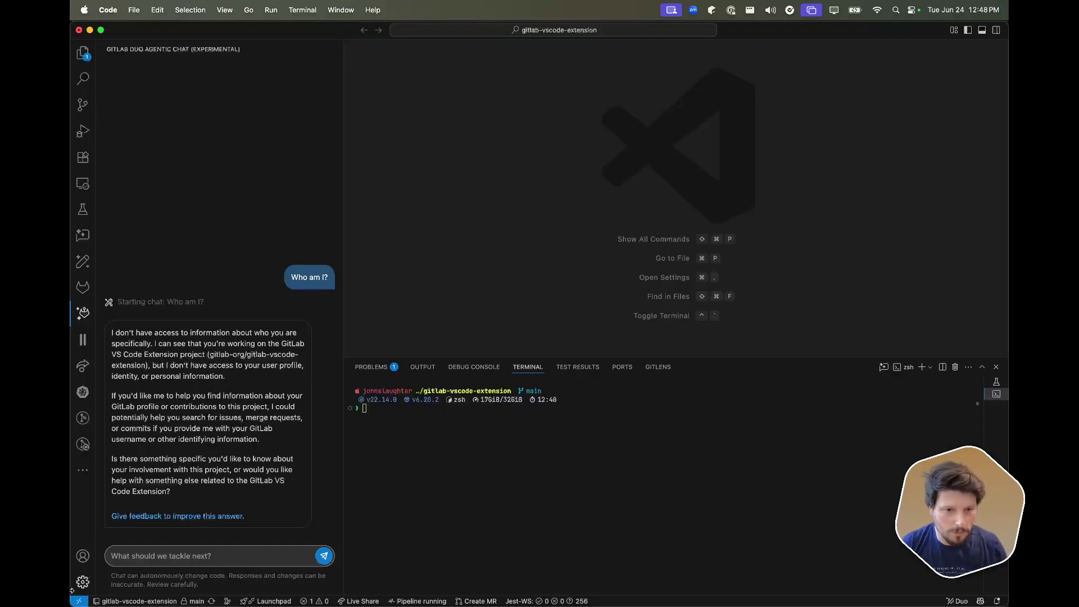
pyautogui.moveTo(309, 509)
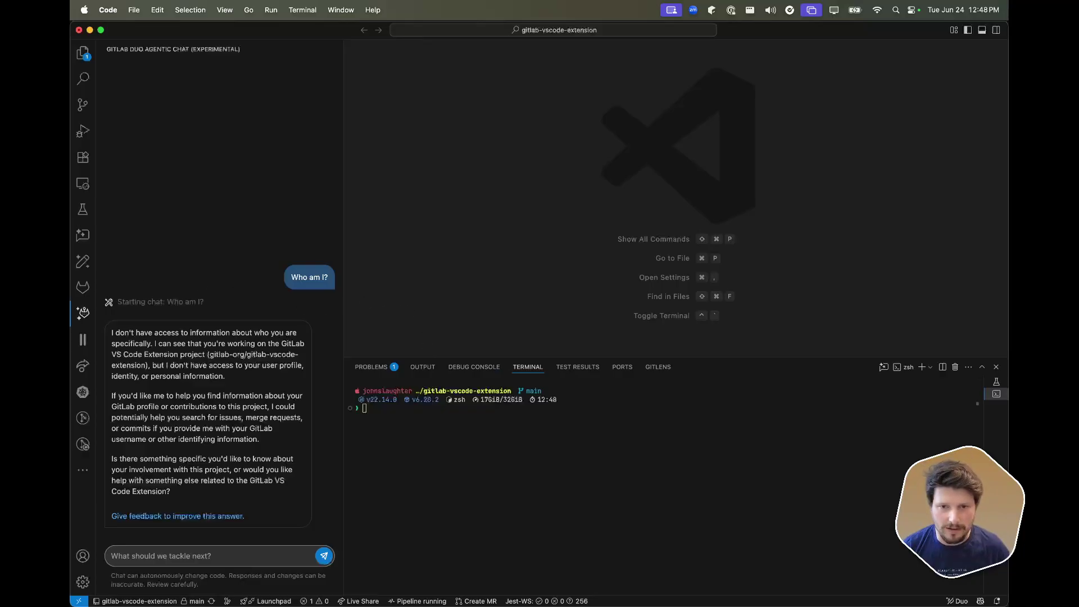
# Step: Open the MCP configuration file ~/.gitlab/duo/mcp.json in the editor with the terminal command code ~/.gitlab/duo/mcp.json
pyautogui.click(540, 432)
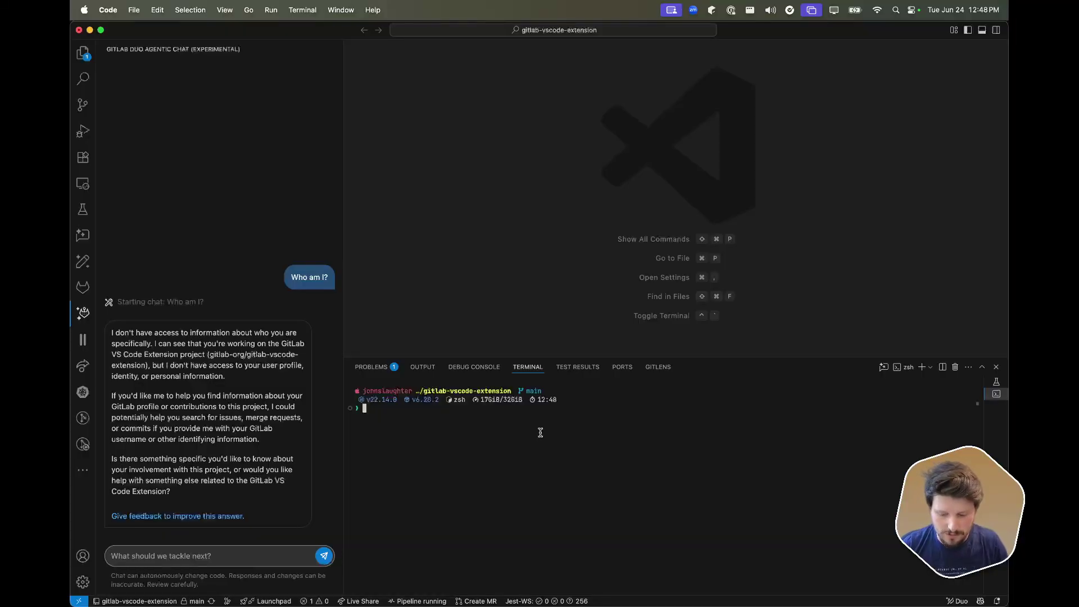
pyautogui.write('code ~')
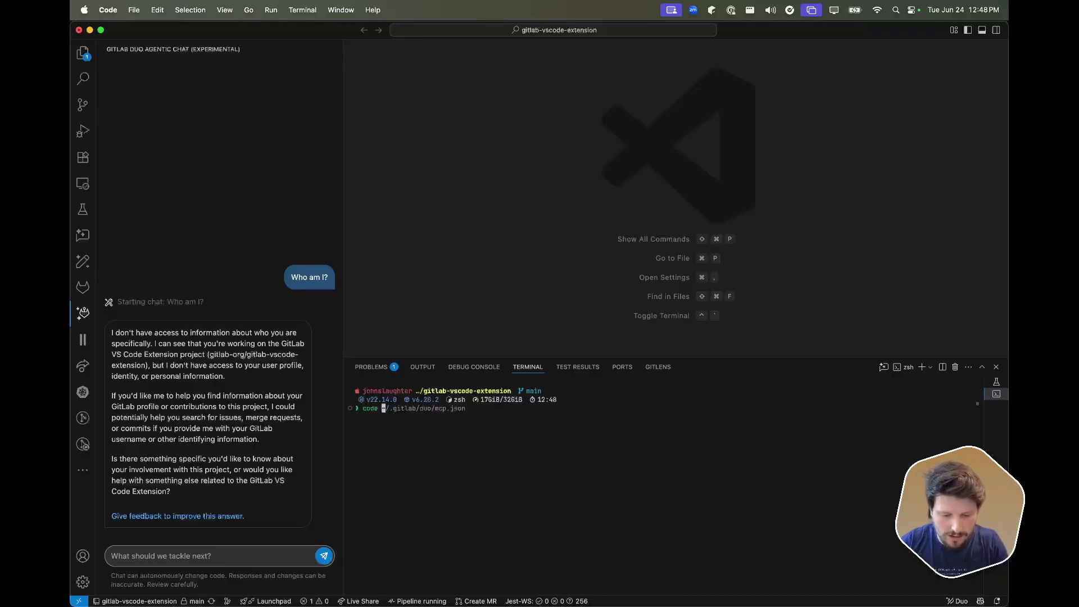
pyautogui.write('/')
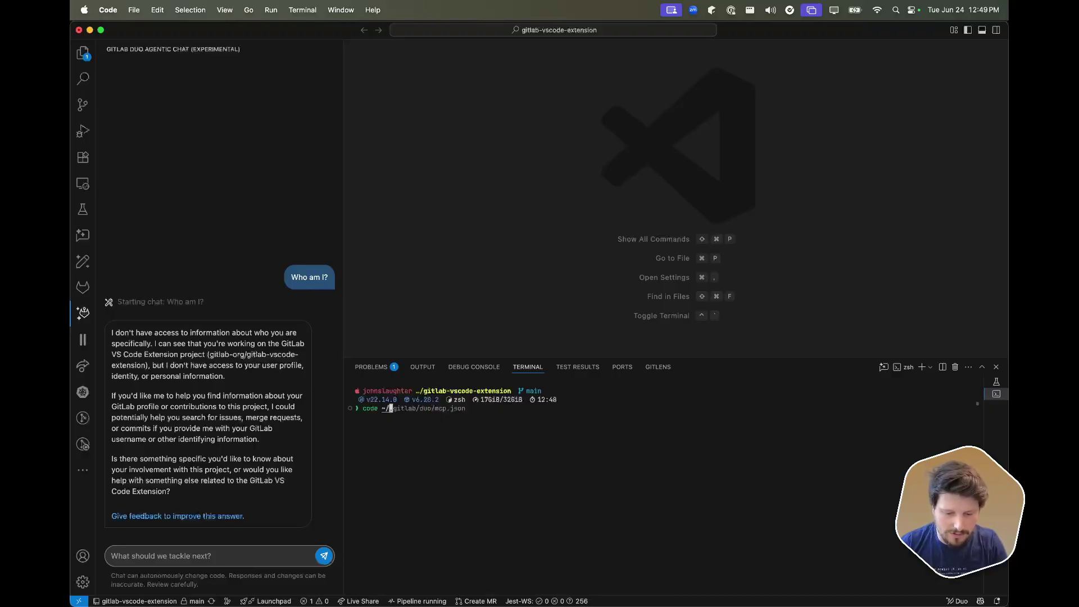
pyautogui.press('Right')
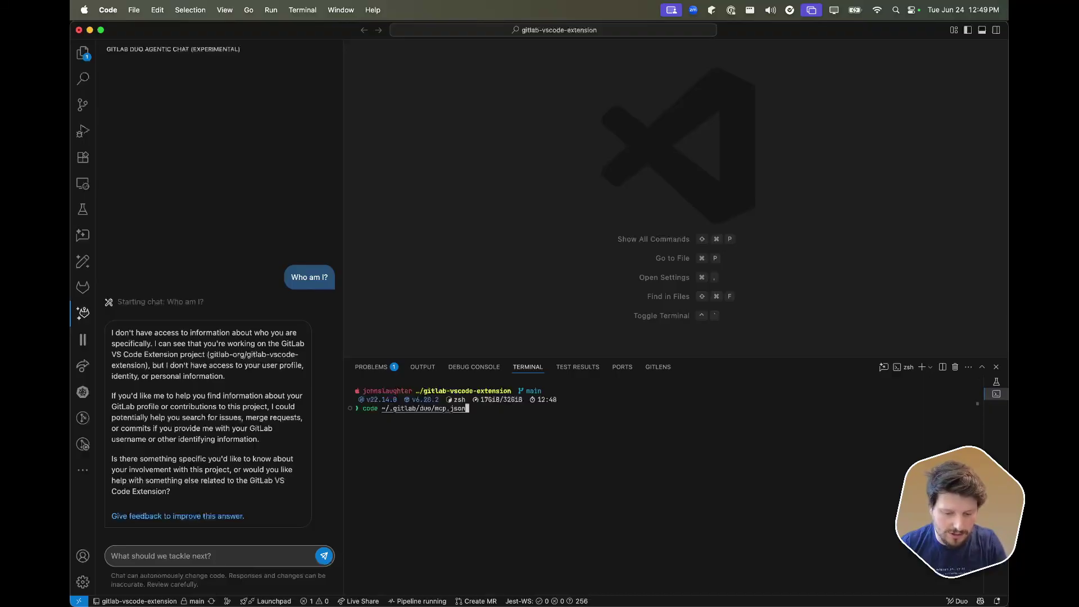
pyautogui.press('Return')
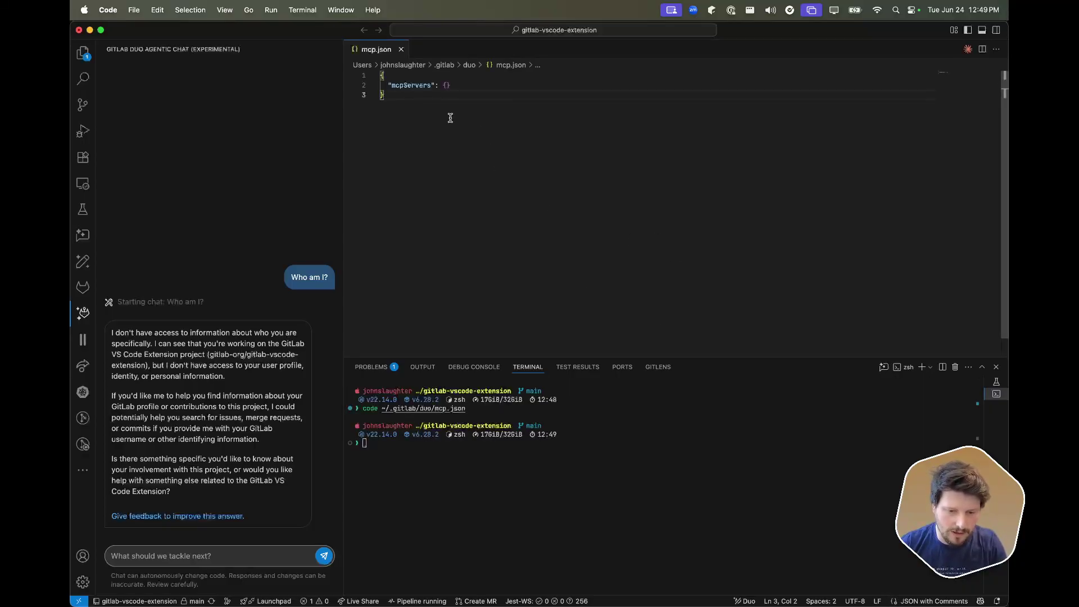
# Step: Paste the copied gitlab-insights server definition inside the mcpServers object, with the npx command, its args, PATH and an empty GITLAB_TOKEN
pyautogui.doubleClick(410, 87)
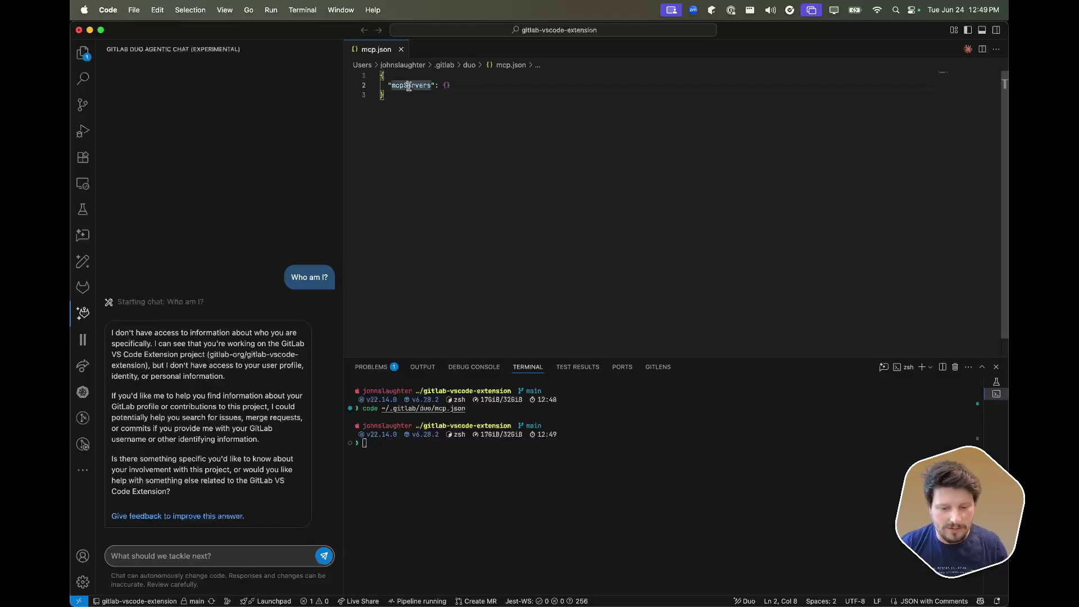
pyautogui.click(446, 86)
pyautogui.press('Return')
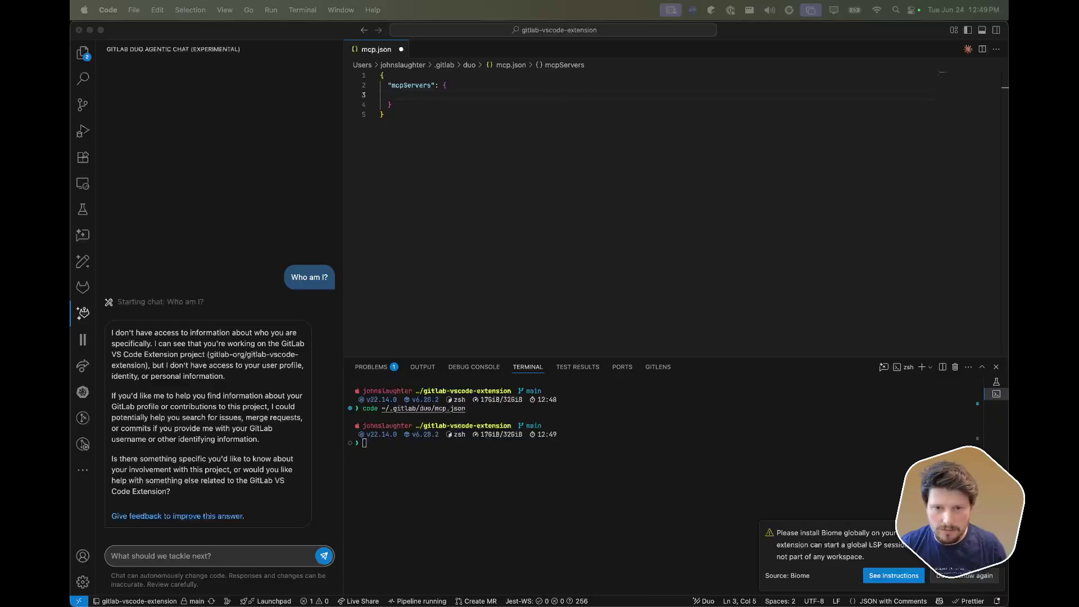
pyautogui.click(443, 95)
pyautogui.press('super+v')
pyautogui.click(479, 144)
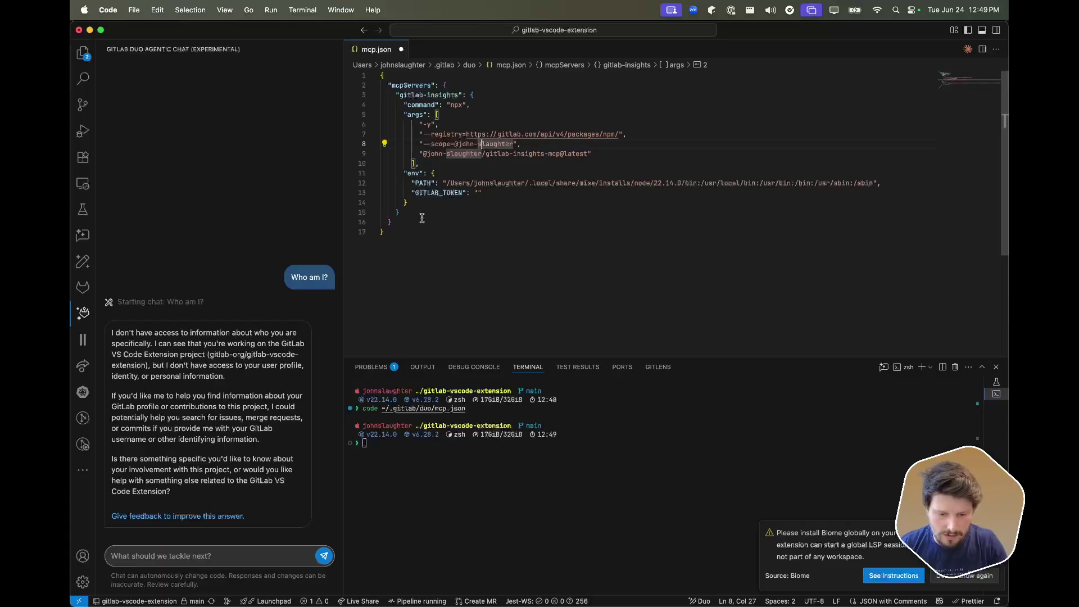
# Step: Examine the gitlab-insights server's npx command and its arguments, including the -y flag, registry, scope and package entries
pyautogui.click(452, 201)
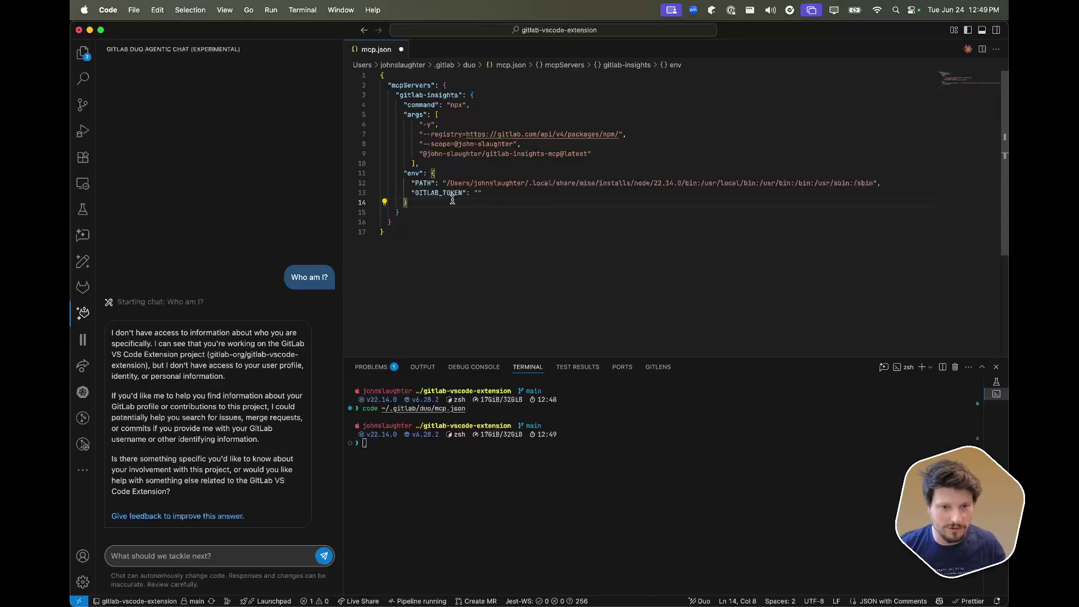
pyautogui.click(397, 95)
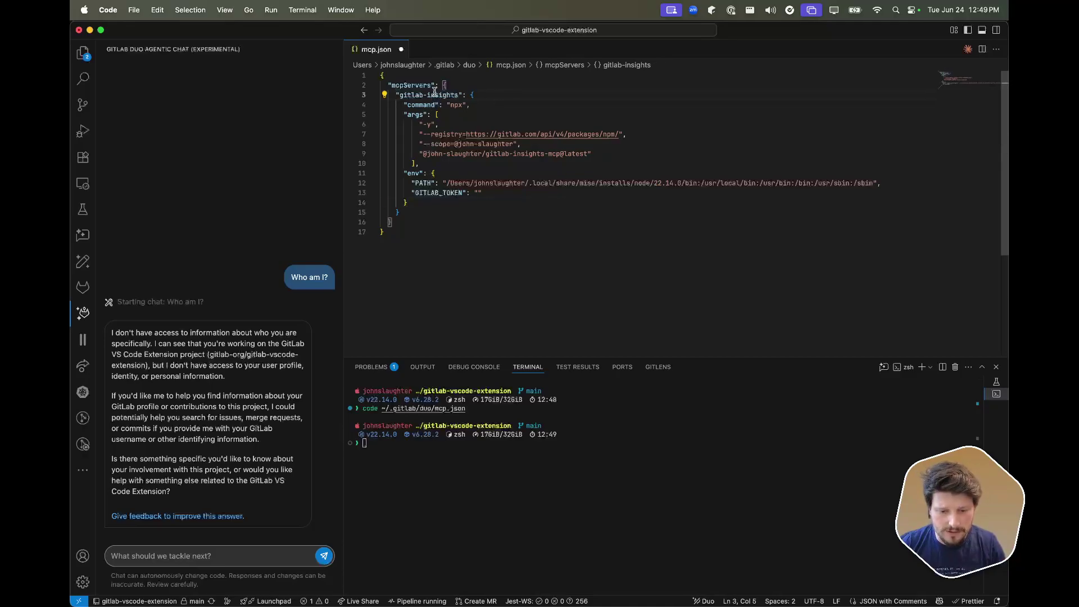
pyautogui.click(465, 114)
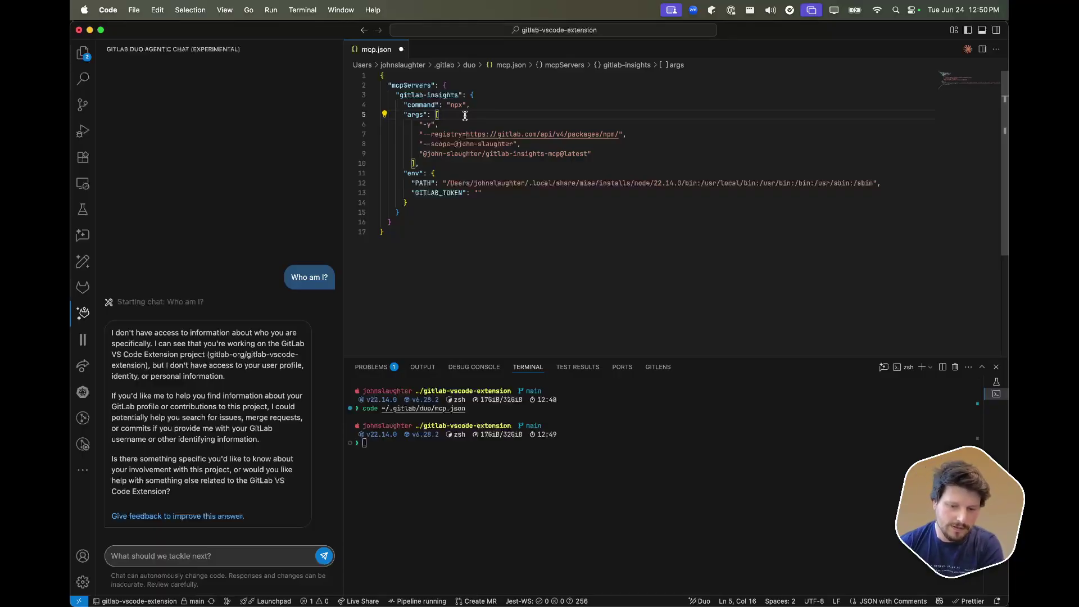
pyautogui.moveTo(403, 105); pyautogui.dragTo(471, 109)
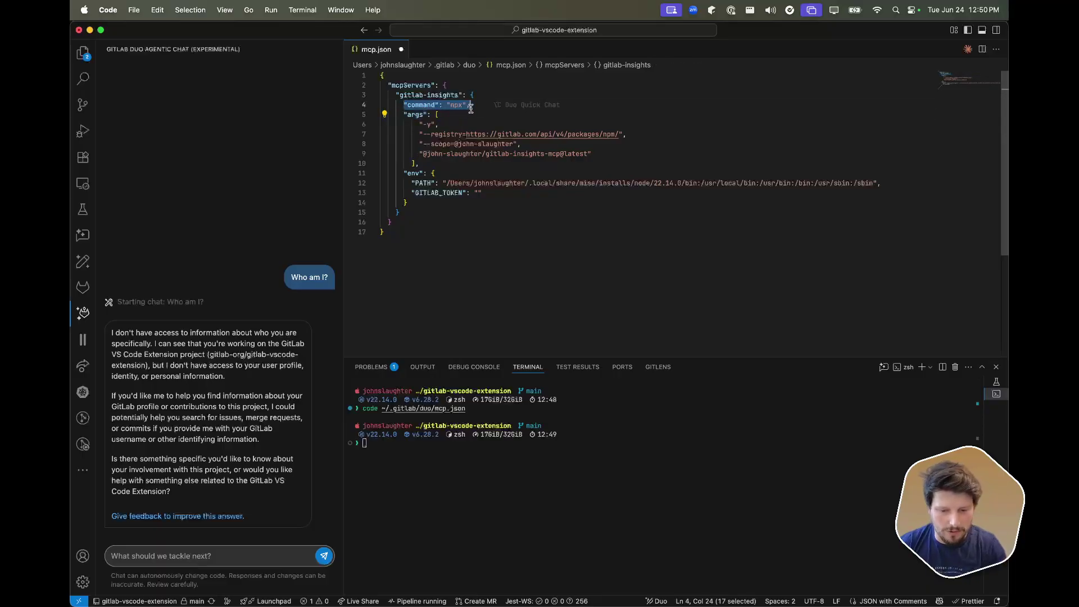
pyautogui.click(461, 132)
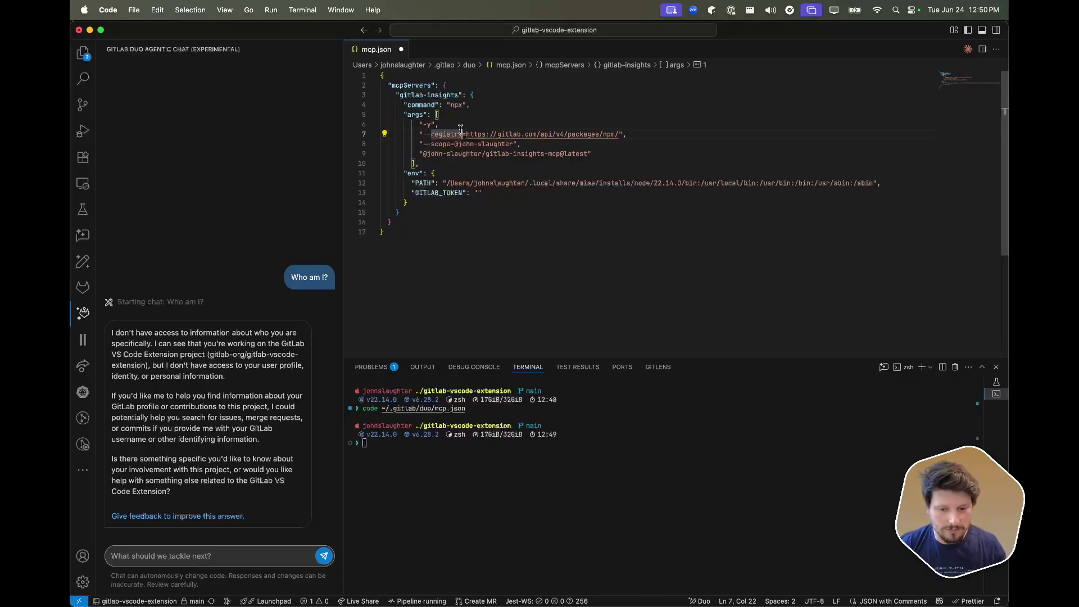
pyautogui.doubleClick(456, 105)
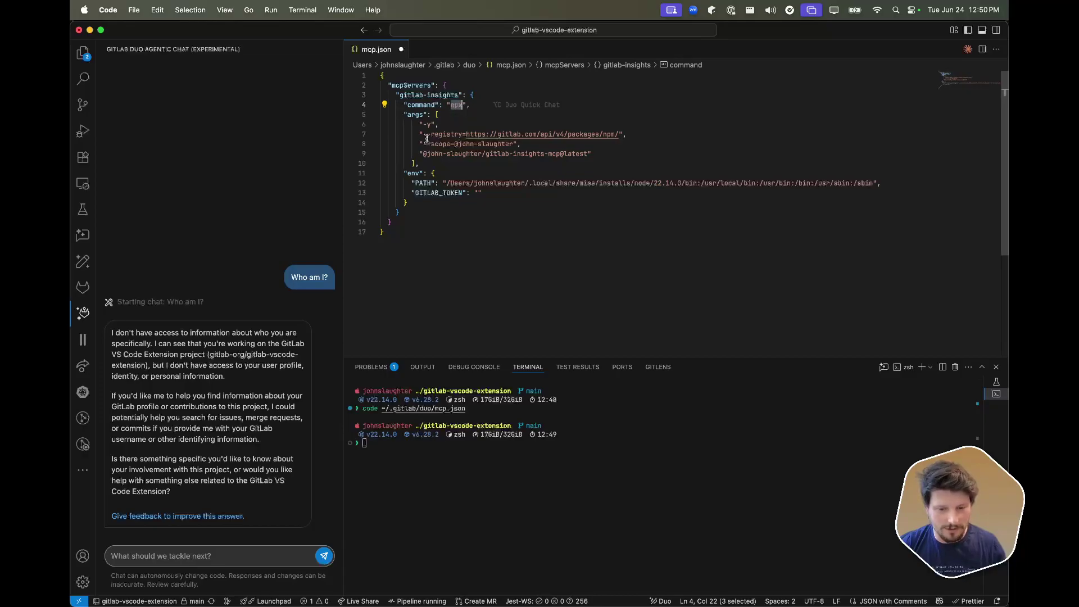
pyautogui.moveTo(421, 125); pyautogui.dragTo(435, 125)
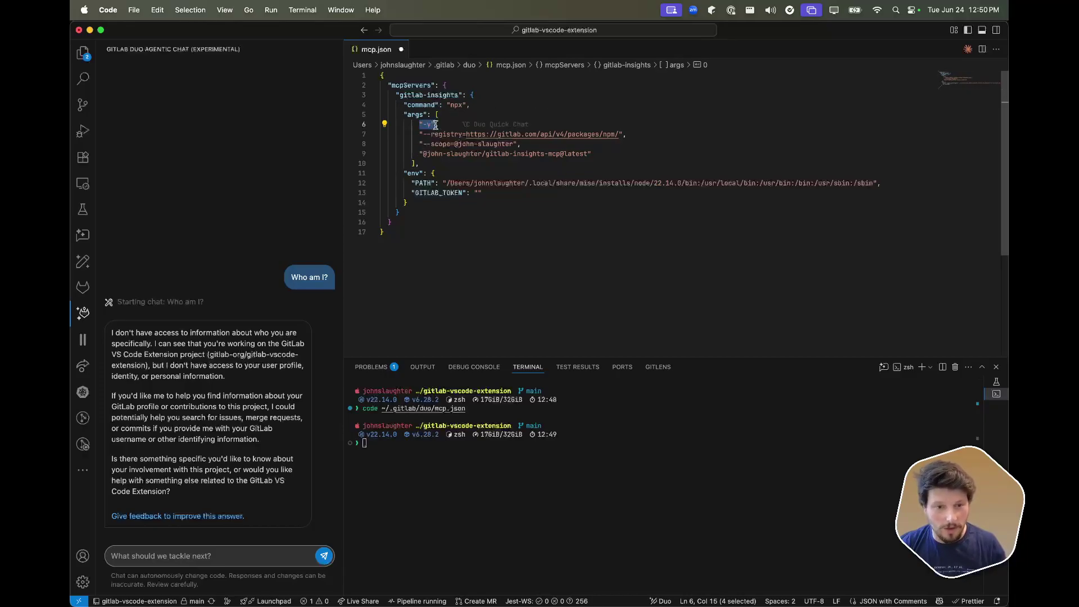
pyautogui.moveTo(418, 135)
pyautogui.mouseDown()
pyautogui.moveTo(626, 135)
pyautogui.moveTo(540, 152)
pyautogui.moveTo(416, 153)
pyautogui.mouseUp()
# Step: Examine the env block's PATH and GITLAB_TOKEN entries and how the Node install path relates to the npx command
pyautogui.click(434, 183)
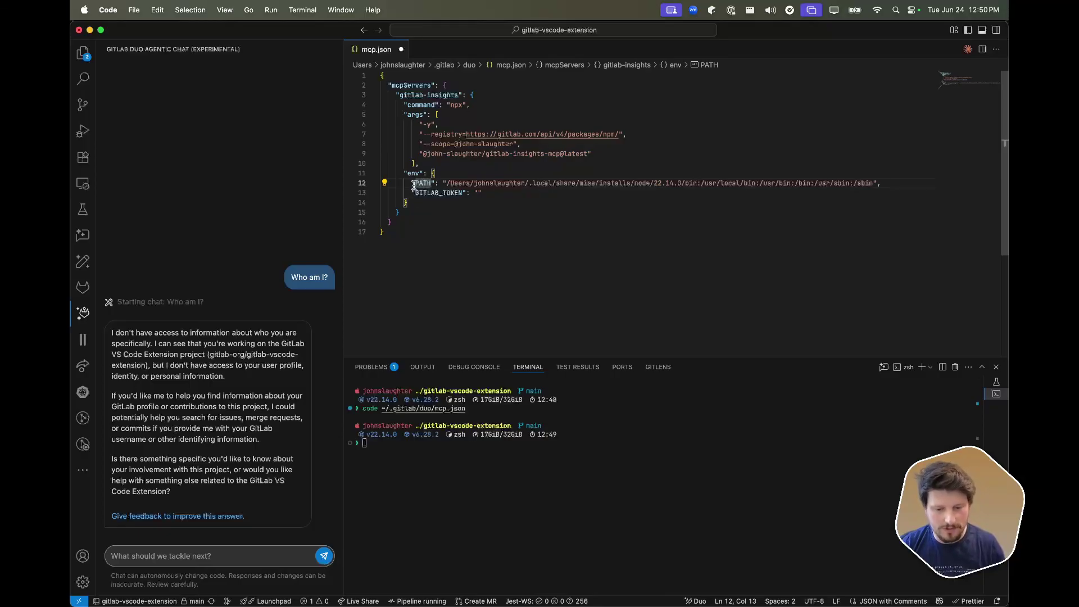
pyautogui.moveTo(482, 193); pyautogui.dragTo(412, 192)
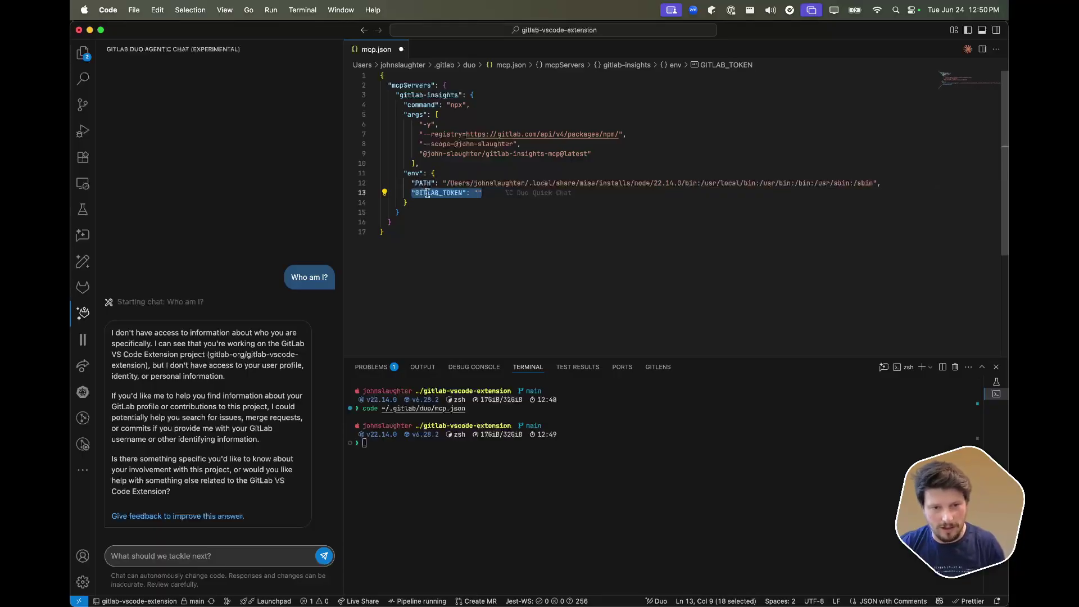
pyautogui.click(412, 182)
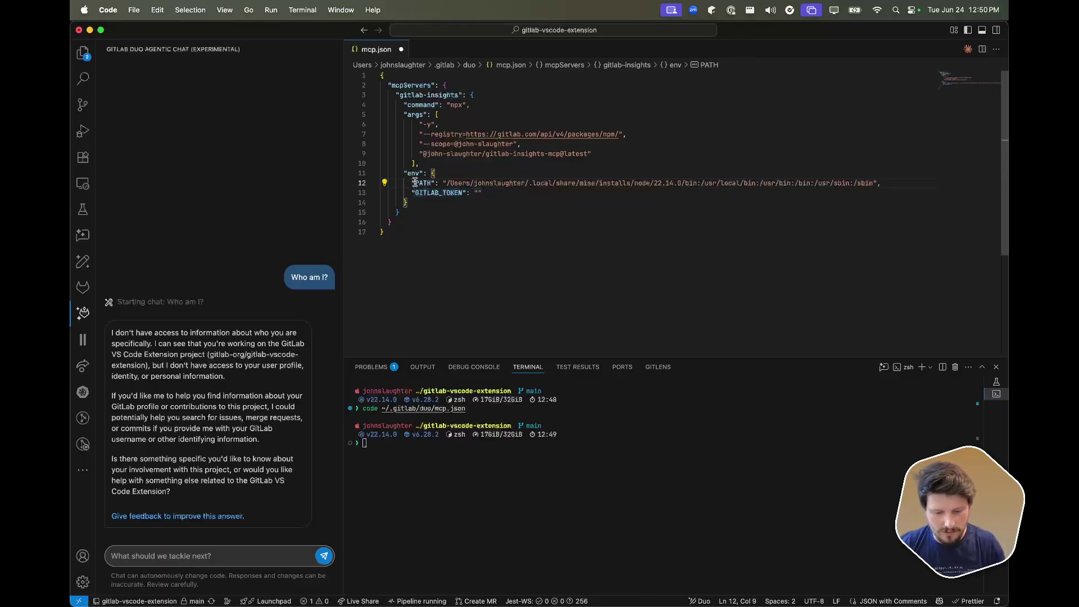
pyautogui.hotkey('shift', 'End')
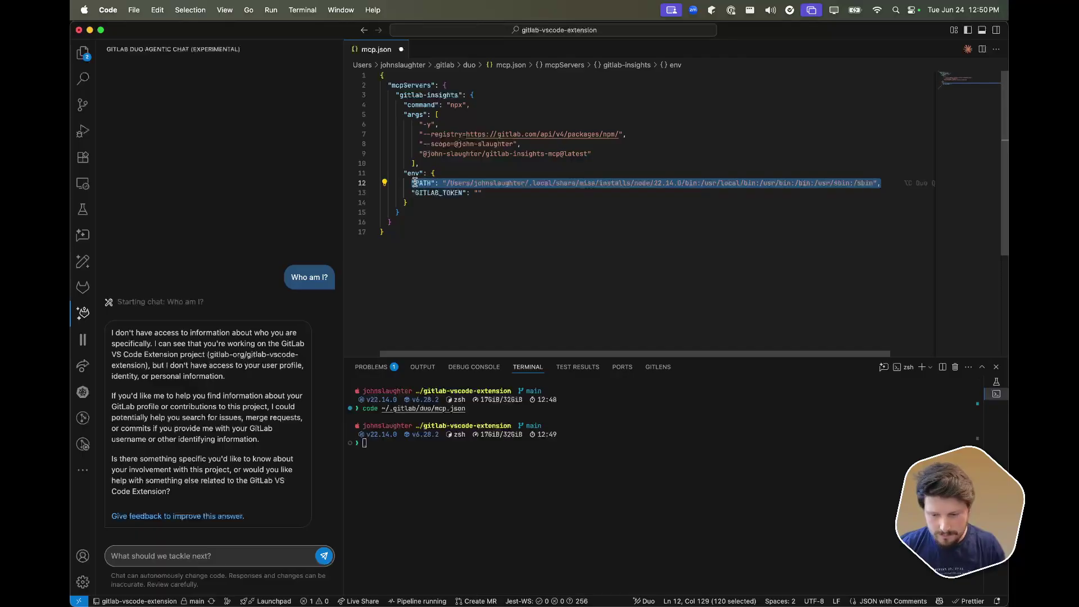
pyautogui.click(484, 192)
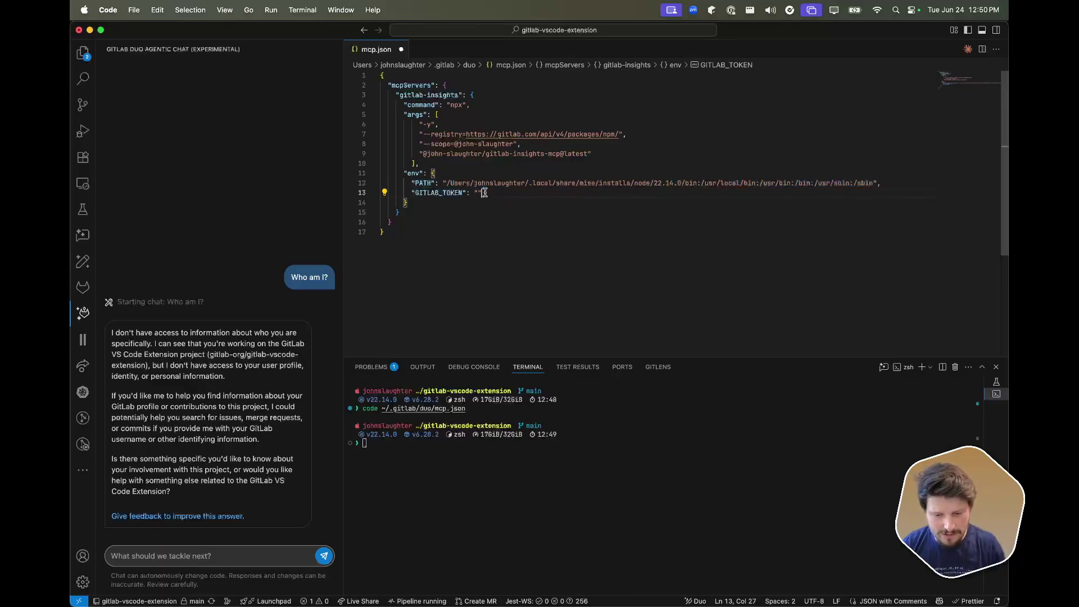
pyautogui.click(587, 183)
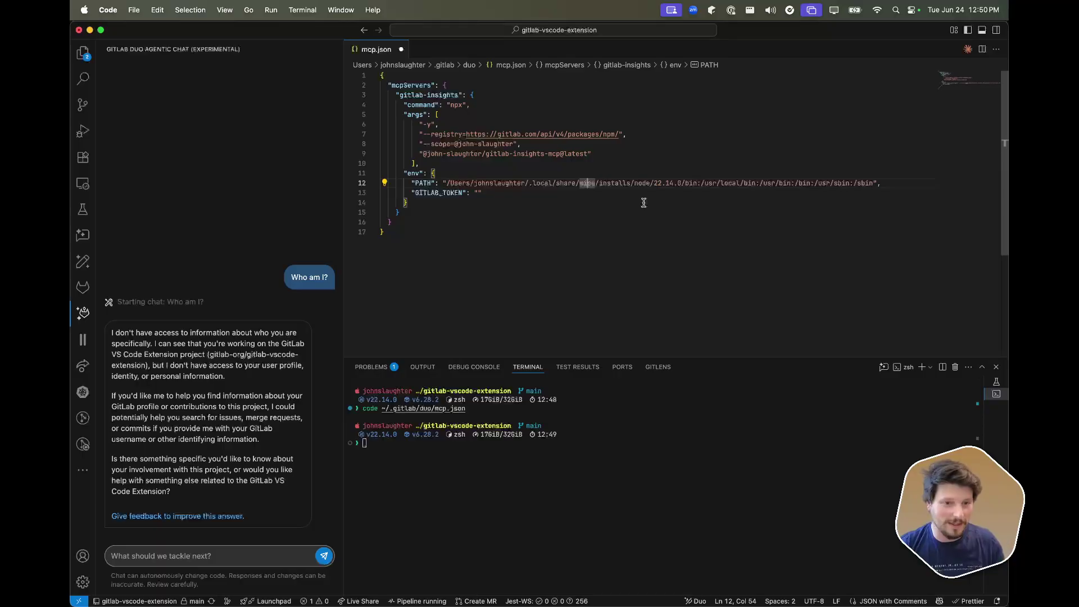
pyautogui.click(613, 201)
pyautogui.click(574, 194)
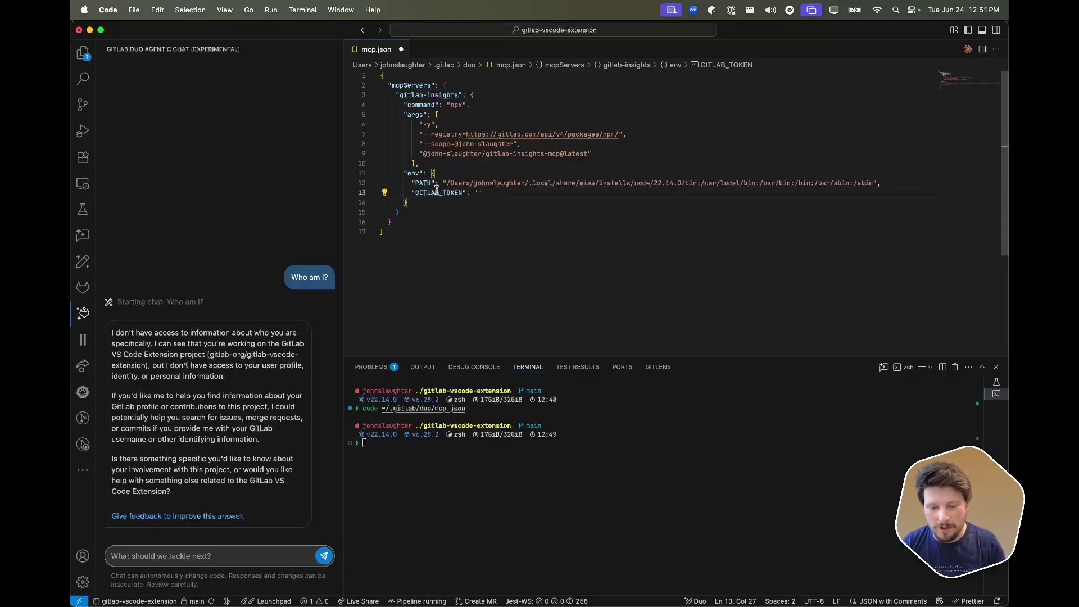
pyautogui.moveTo(444, 184); pyautogui.dragTo(682, 185)
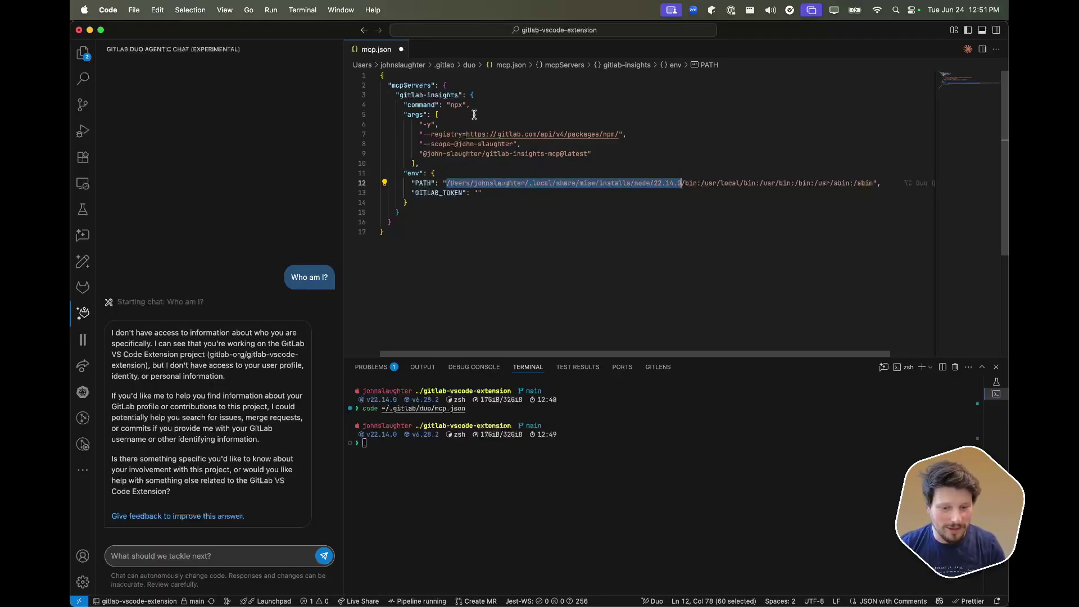
pyautogui.doubleClick(454, 104)
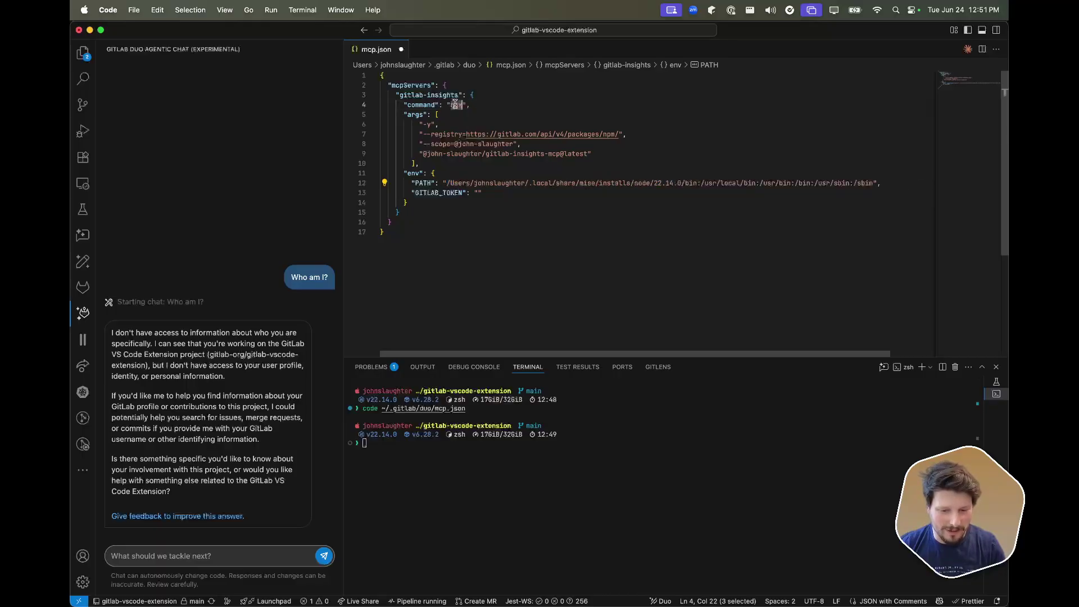
pyautogui.click(447, 192)
pyautogui.click(444, 212)
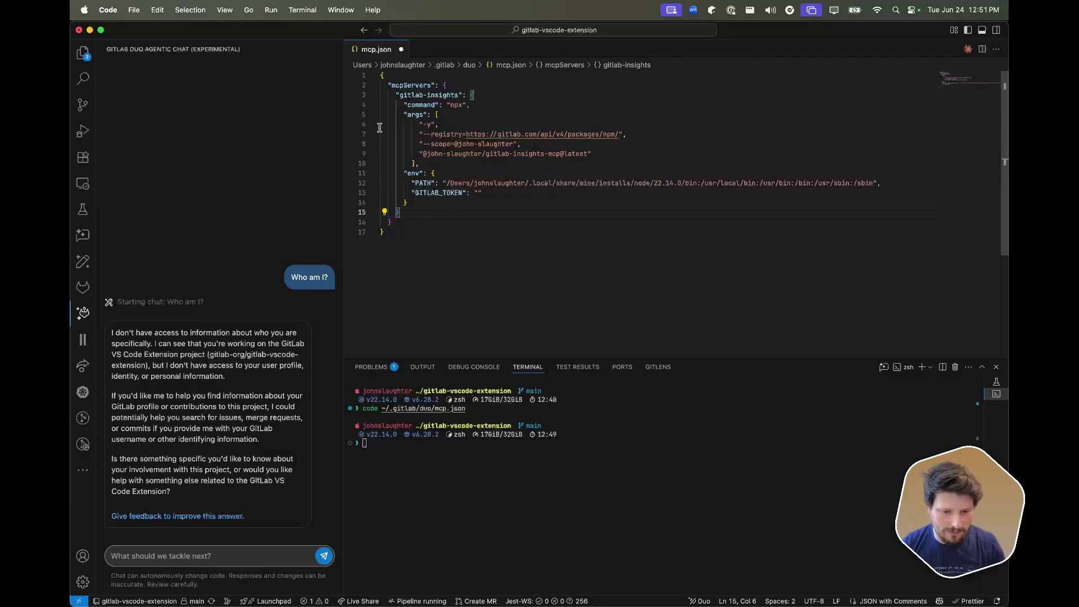
# Step: Close the mcp.json file and return to the gitlab-vscode-extension window
pyautogui.moveTo(375, 50); pyautogui.dragTo(303, 101)
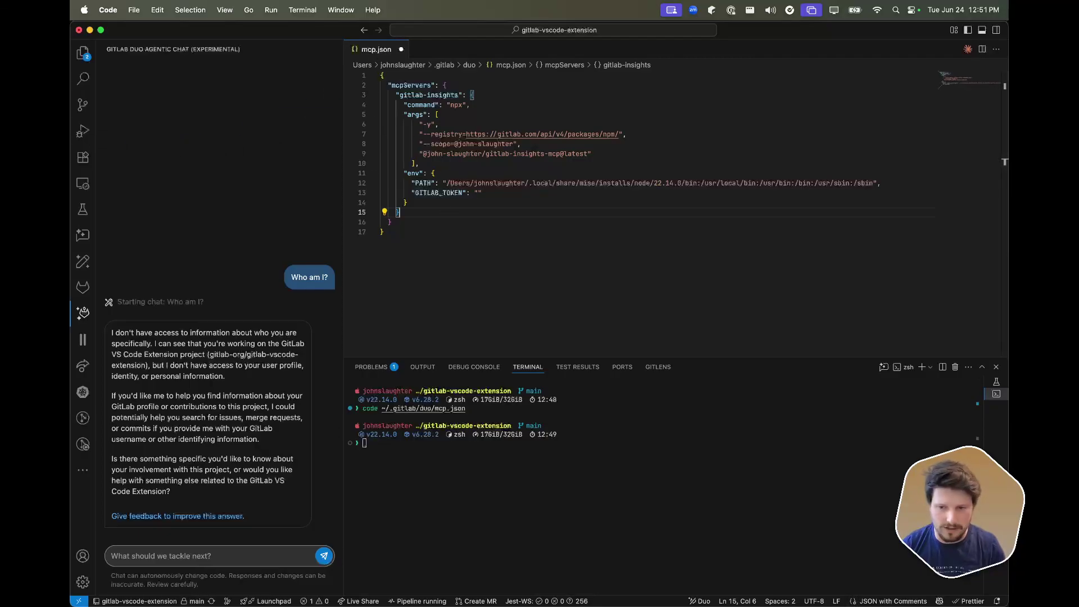
pyautogui.press('super+w')
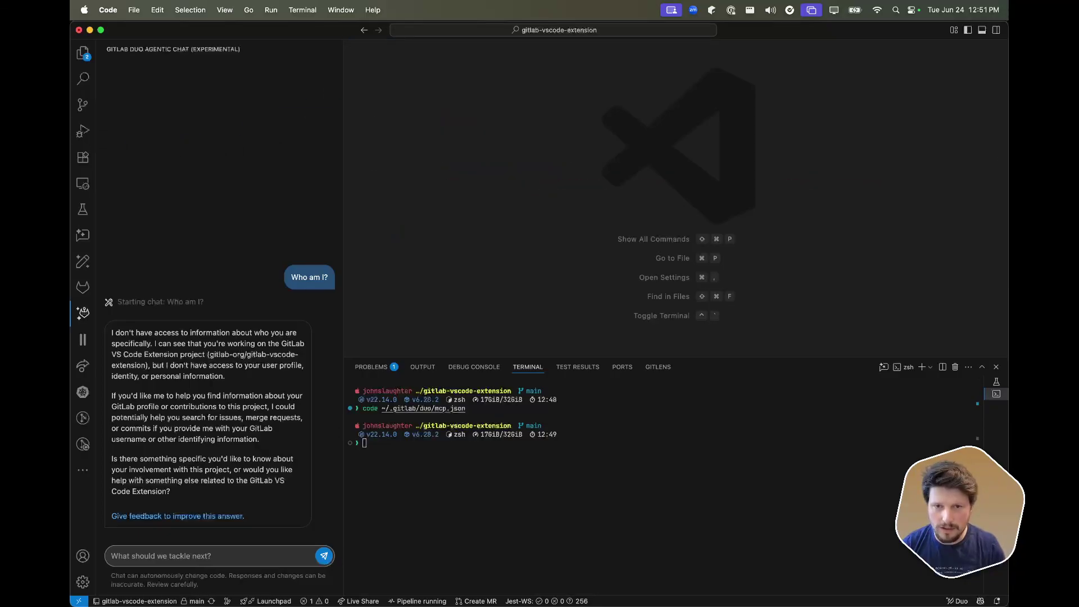
pyautogui.press('super+grave')
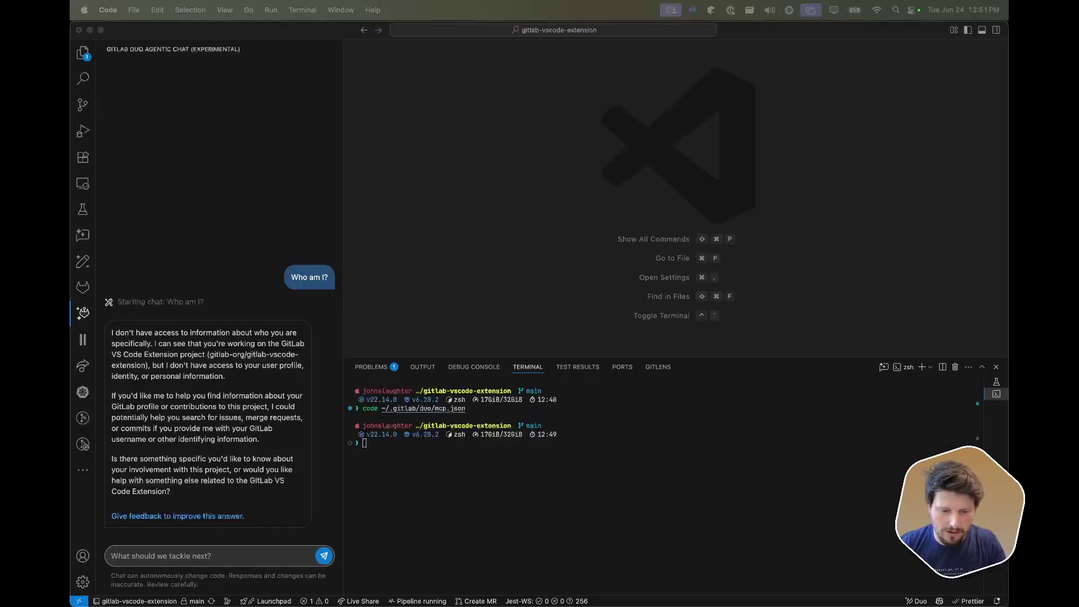
pyautogui.click(511, 269)
# Step: Ask GitLab Duo Agentic Chat "Who am I?" again
pyautogui.click(174, 559)
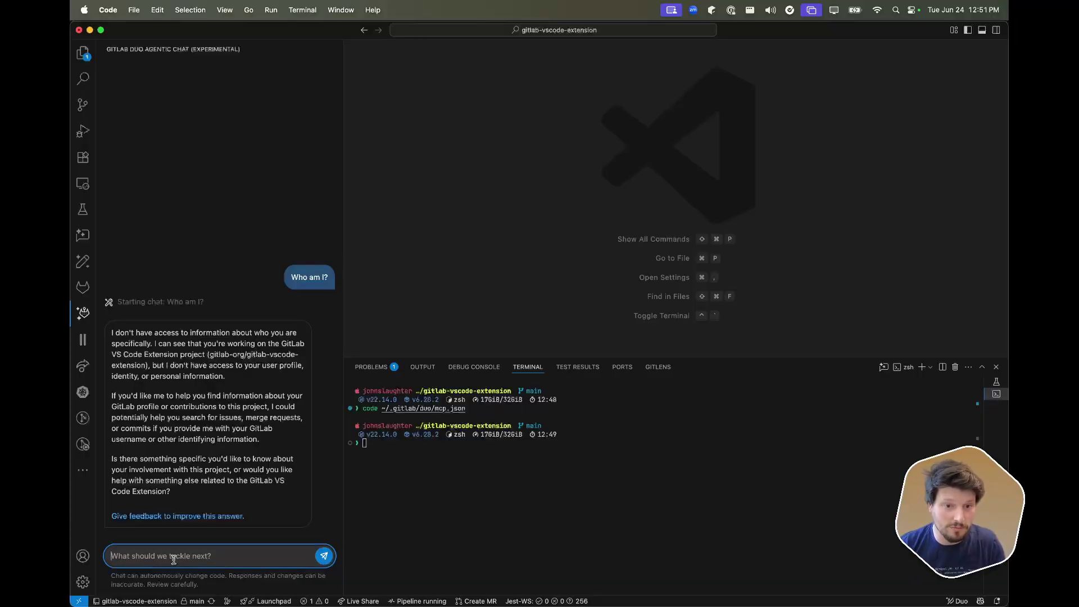
pyautogui.write('Who a, ')
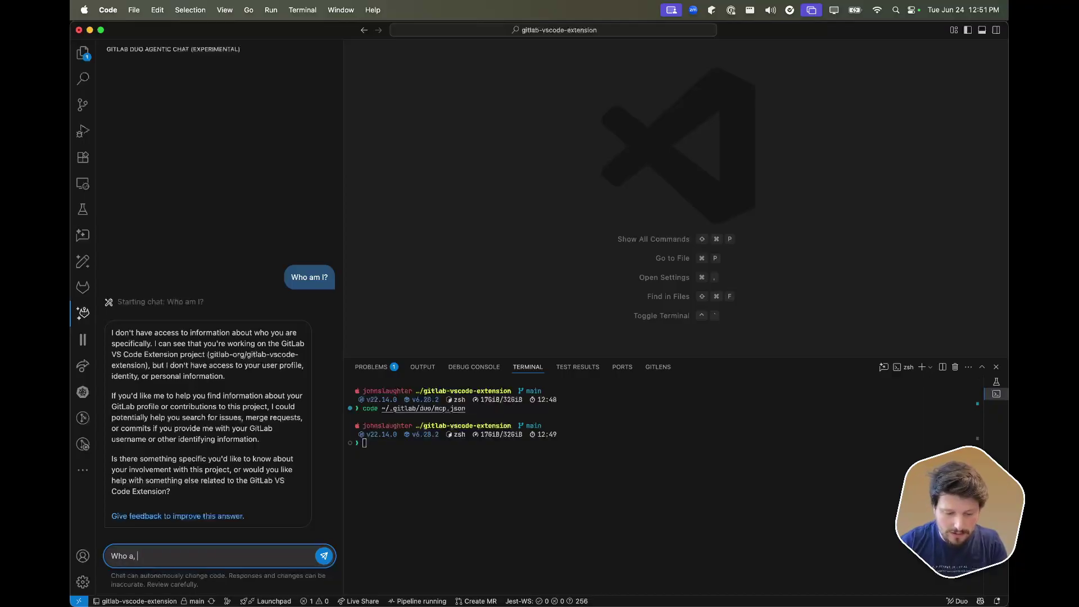
pyautogui.press('BackSpace')
pyautogui.press('BackSpace')
pyautogui.write('m I')
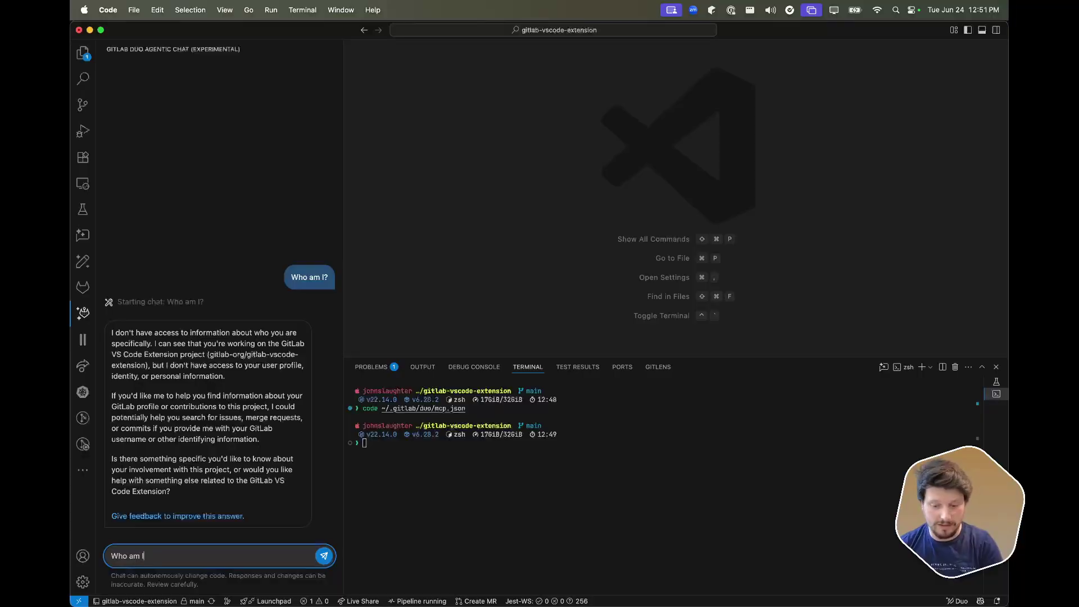
pyautogui.write('?')
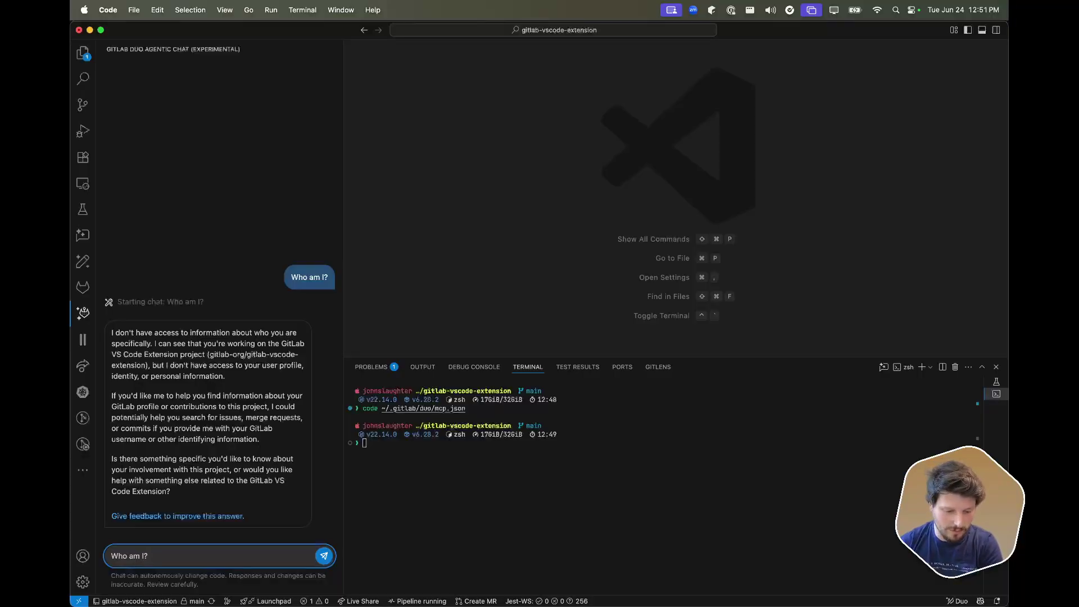
pyautogui.press('Return')
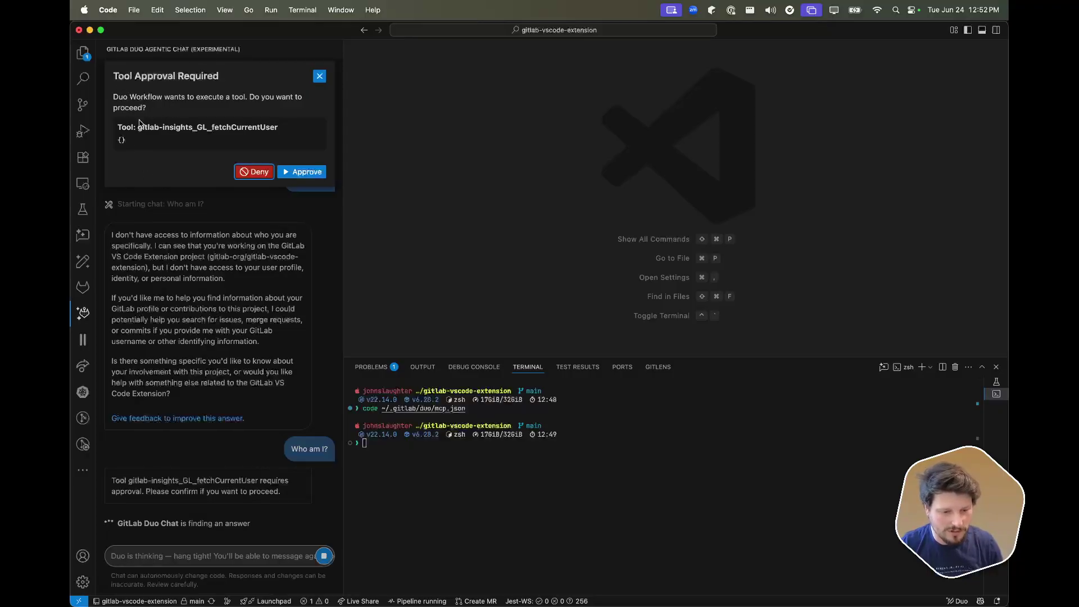
# Step: Review the requested gitlab-insights_GL_fetchCurrentUser tool and its empty arguments, and approve its execution
pyautogui.moveTo(138, 127); pyautogui.dragTo(281, 128)
pyautogui.moveTo(145, 149); pyautogui.dragTo(118, 143)
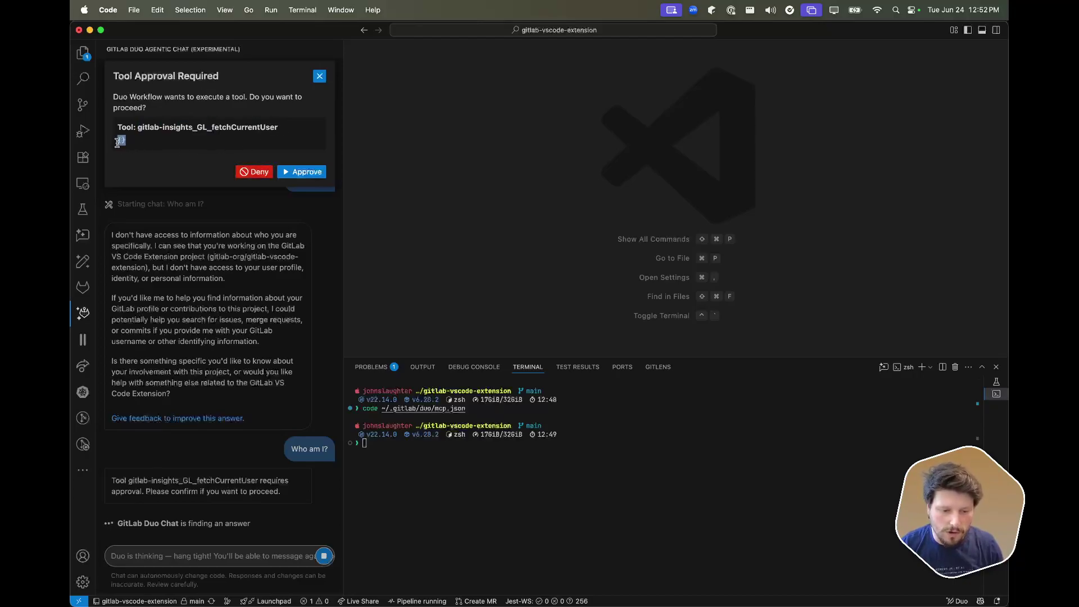
pyautogui.click(144, 154)
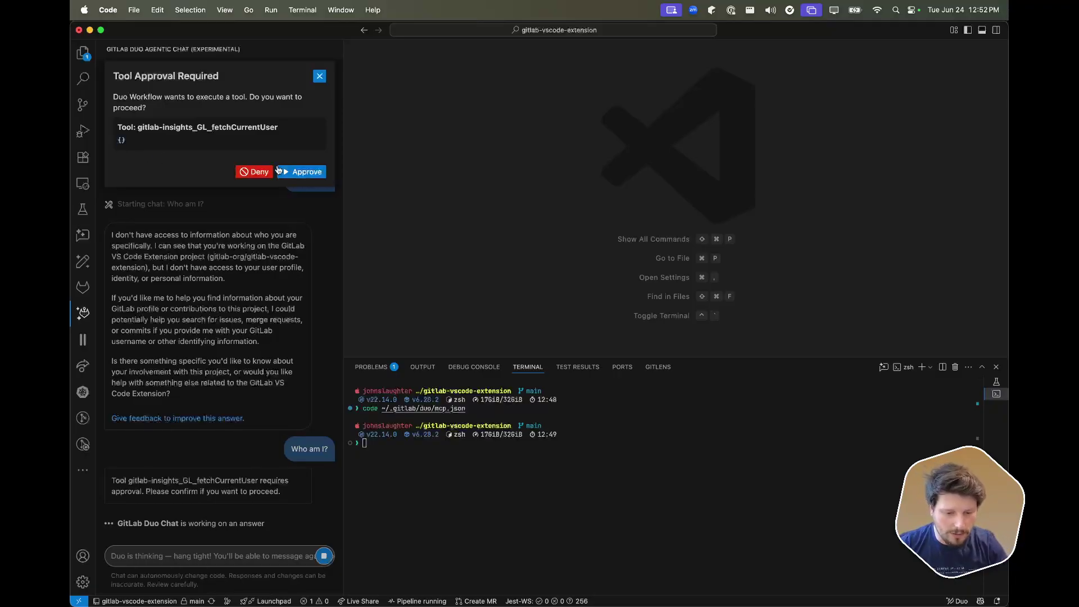
pyautogui.click(300, 172)
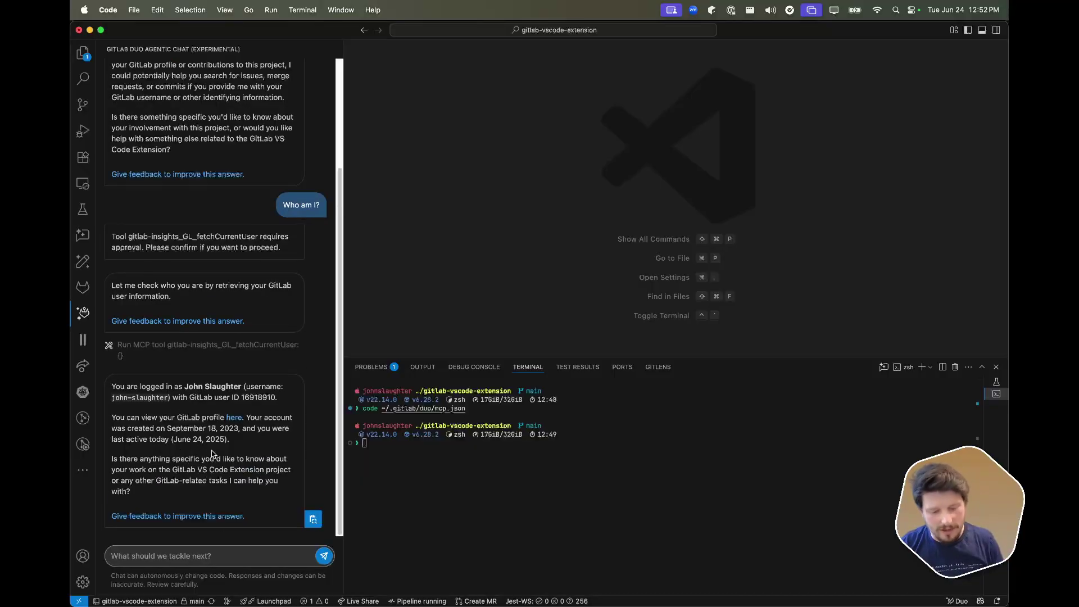
# Step: Send the chat message "Maybe you should check again. How do you know I am who I say I am?"
pyautogui.click(161, 553)
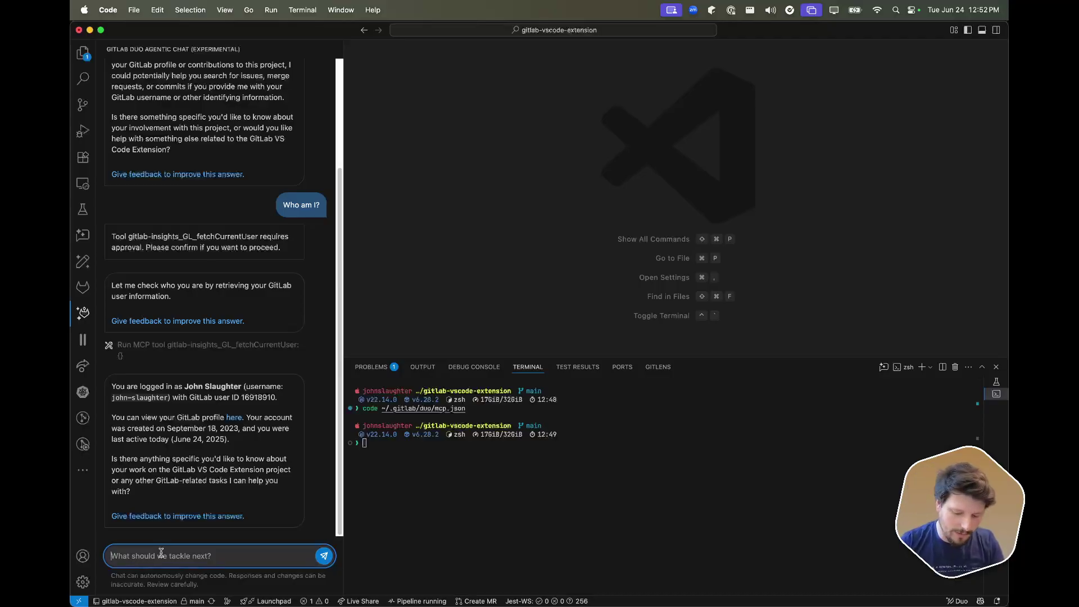
pyautogui.write('Maybe you should check again')
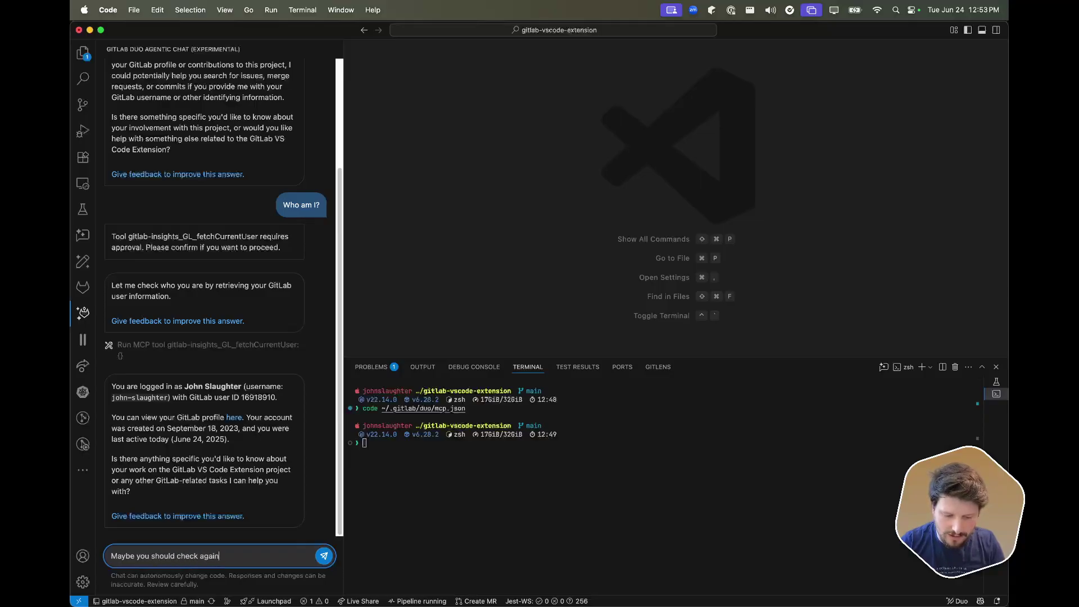
pyautogui.write('. How do you kno w')
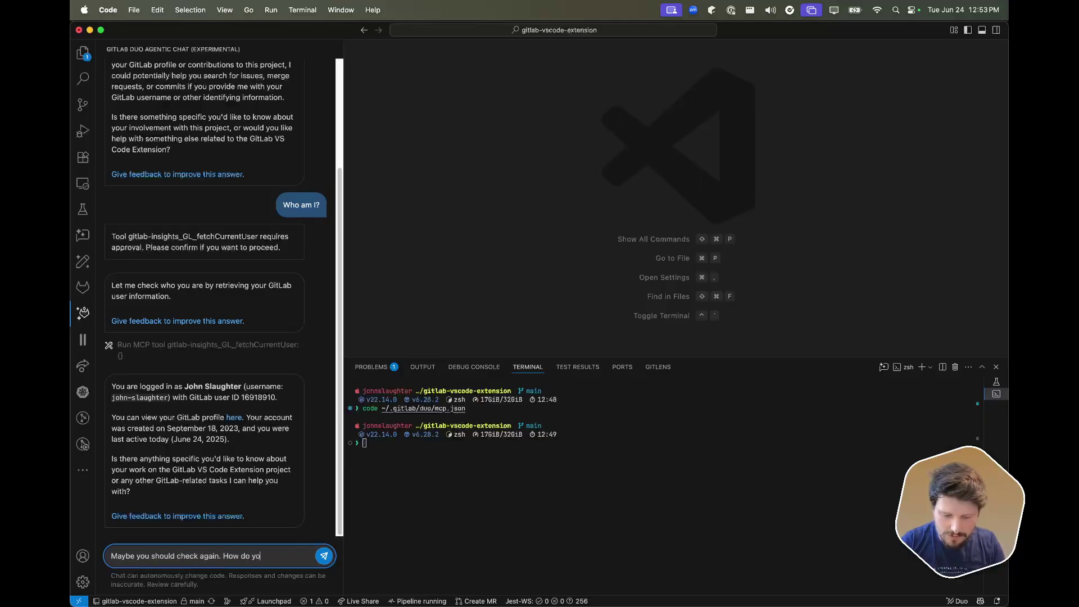
pyautogui.press('BackSpace')
pyautogui.press('BackSpace')
pyautogui.write('w I a')
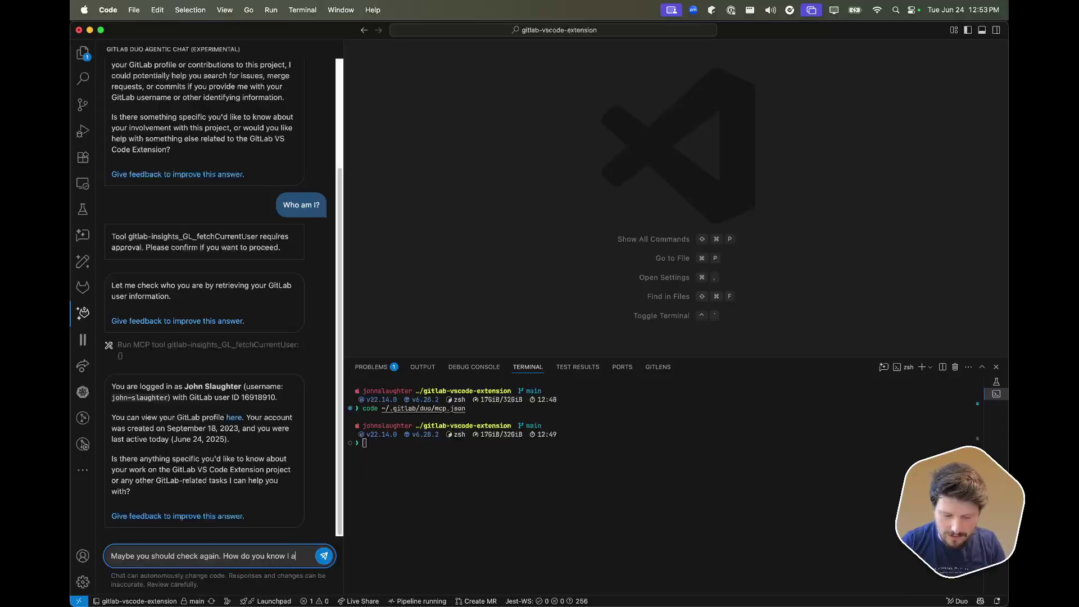
pyautogui.write('m who I say ')
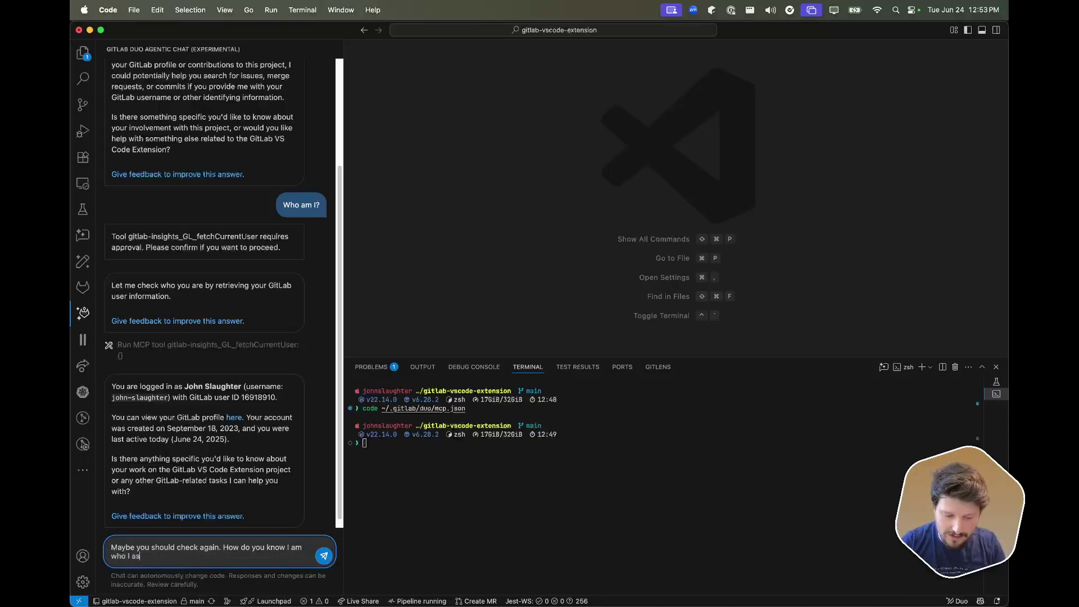
pyautogui.write('I am?')
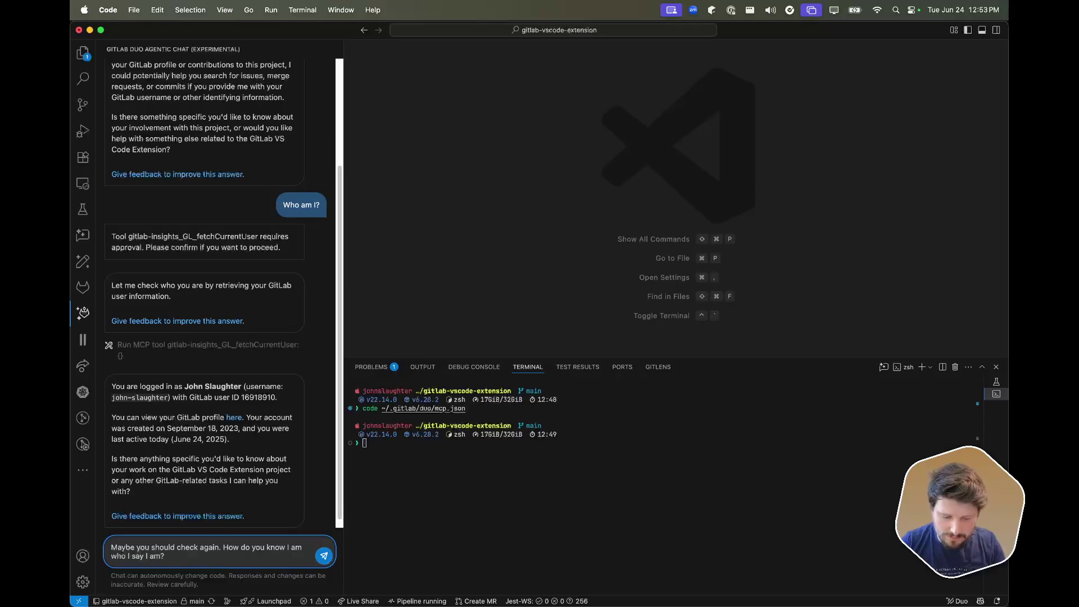
pyautogui.press('Return')
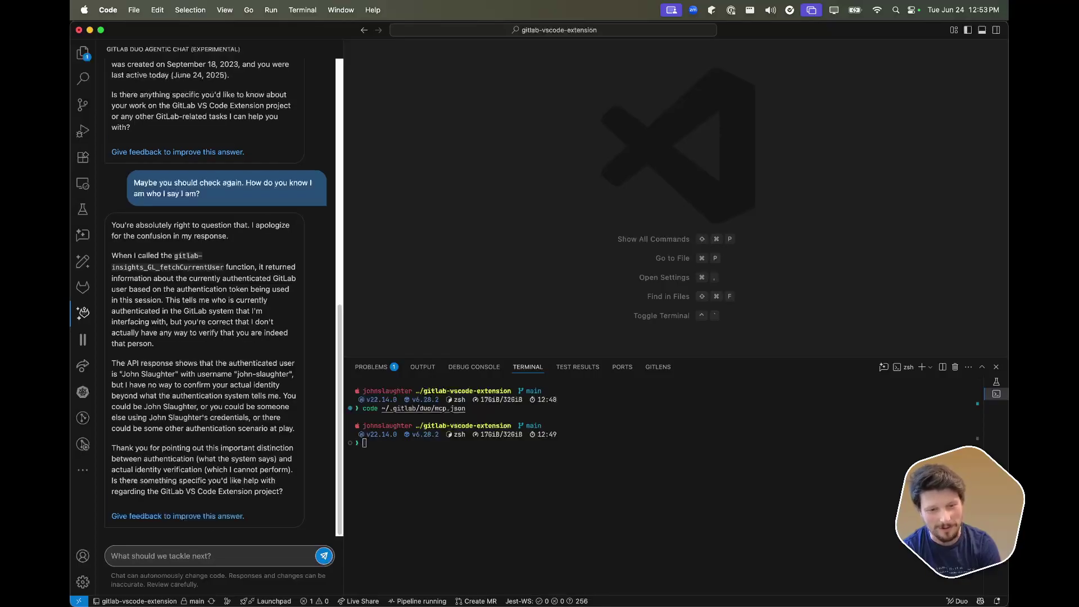
# Step: Send the chat message "Call the tool again"
pyautogui.click(201, 551)
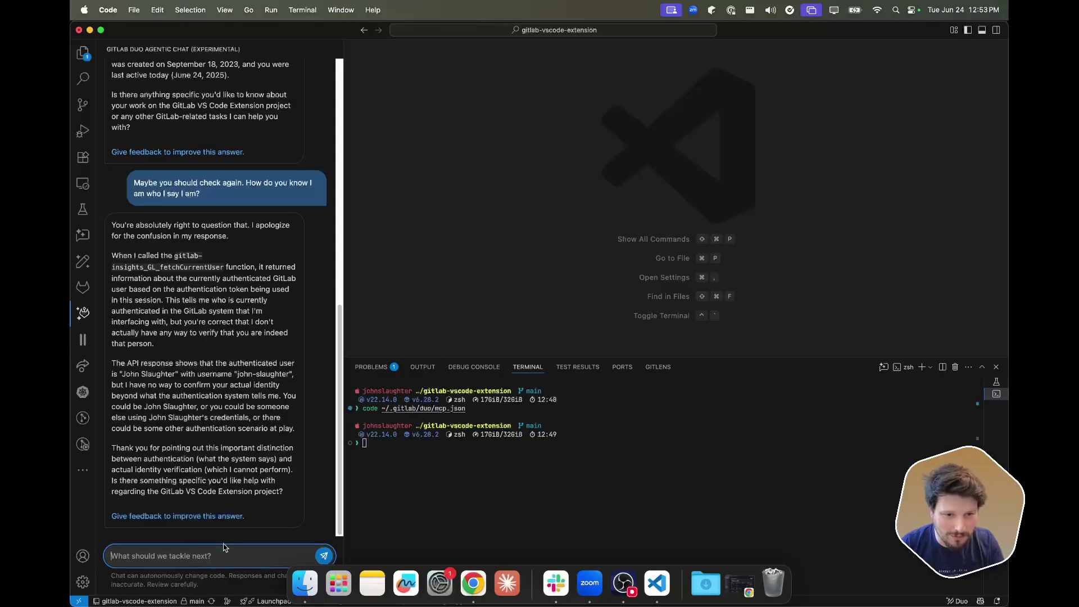
pyautogui.write('Call ')
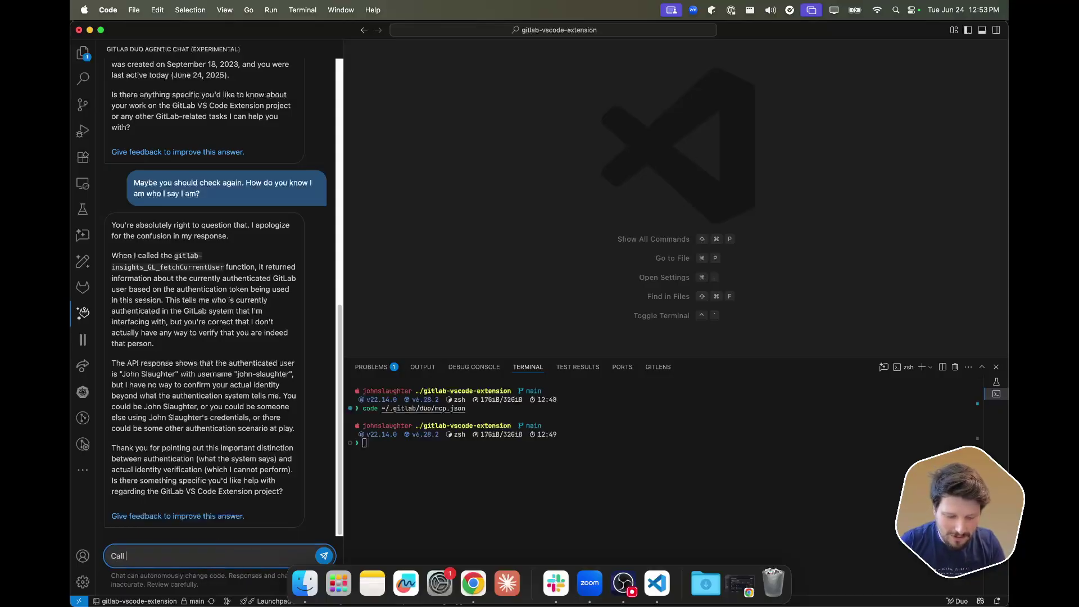
pyautogui.write('the tool again')
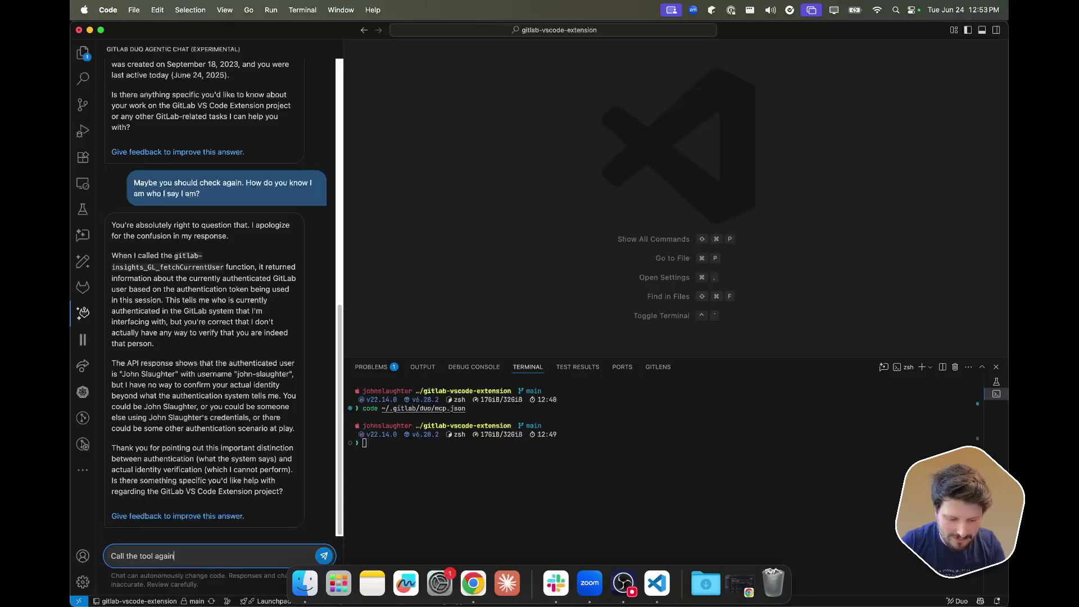
pyautogui.press('Return')
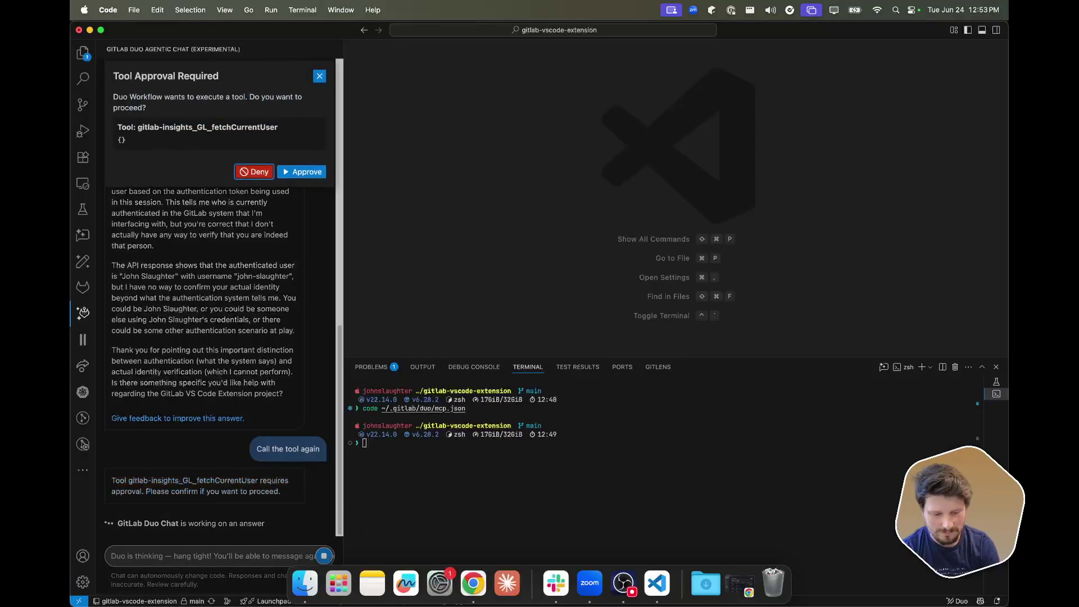
# Step: Deny the fetchCurrentUser tool call, submit a rejection reason claiming a different first name, and read the chat's reply
pyautogui.click(244, 176)
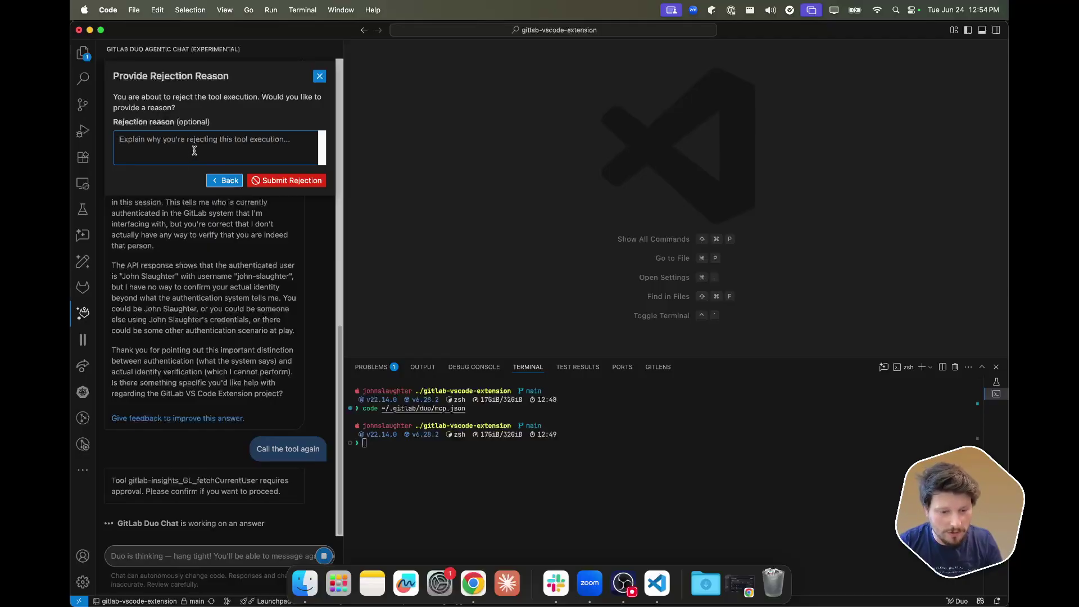
pyautogui.write('I am Steve')
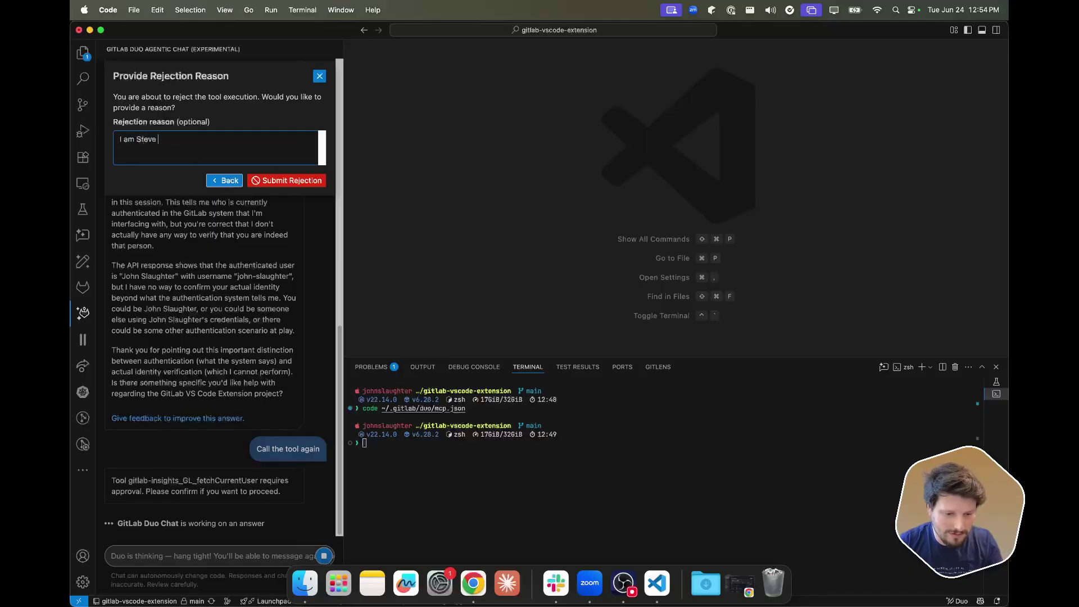
pyautogui.click(307, 180)
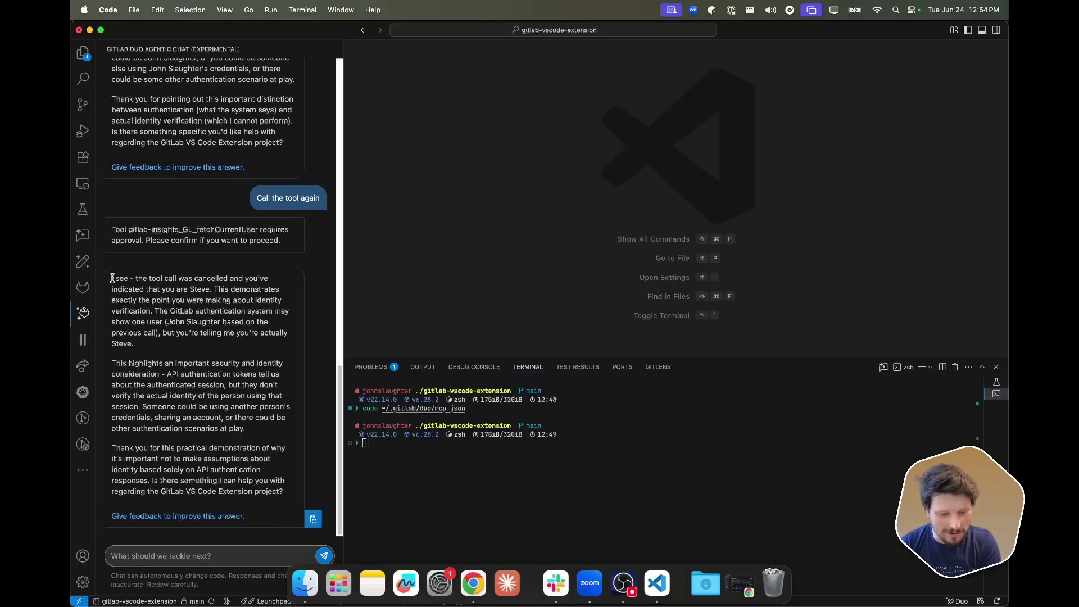
pyautogui.moveTo(112, 278); pyautogui.dragTo(133, 330)
pyautogui.moveTo(149, 370); pyautogui.dragTo(161, 391)
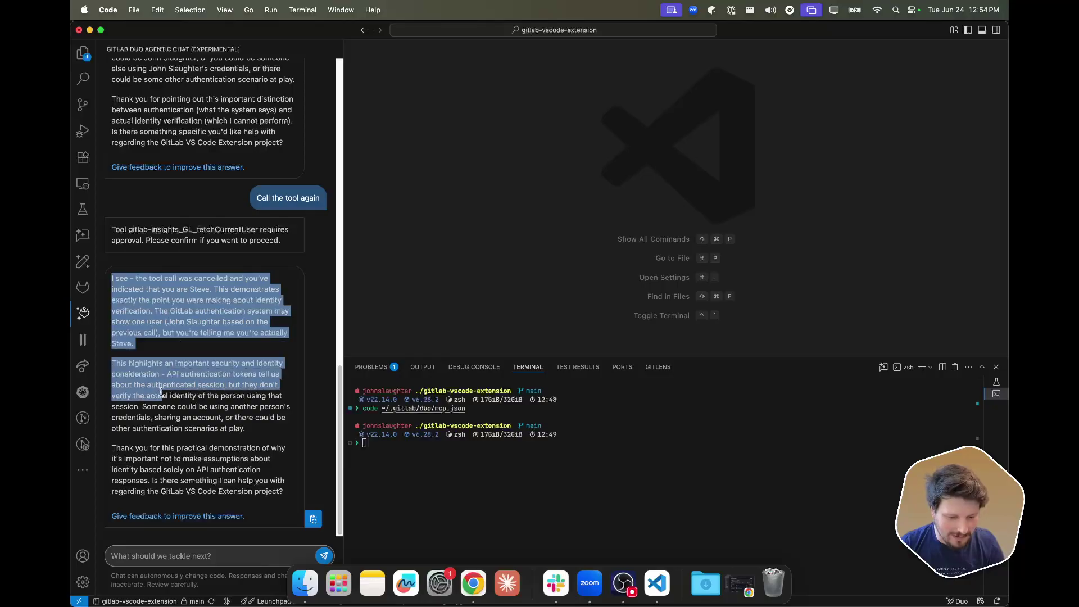
pyautogui.click(192, 413)
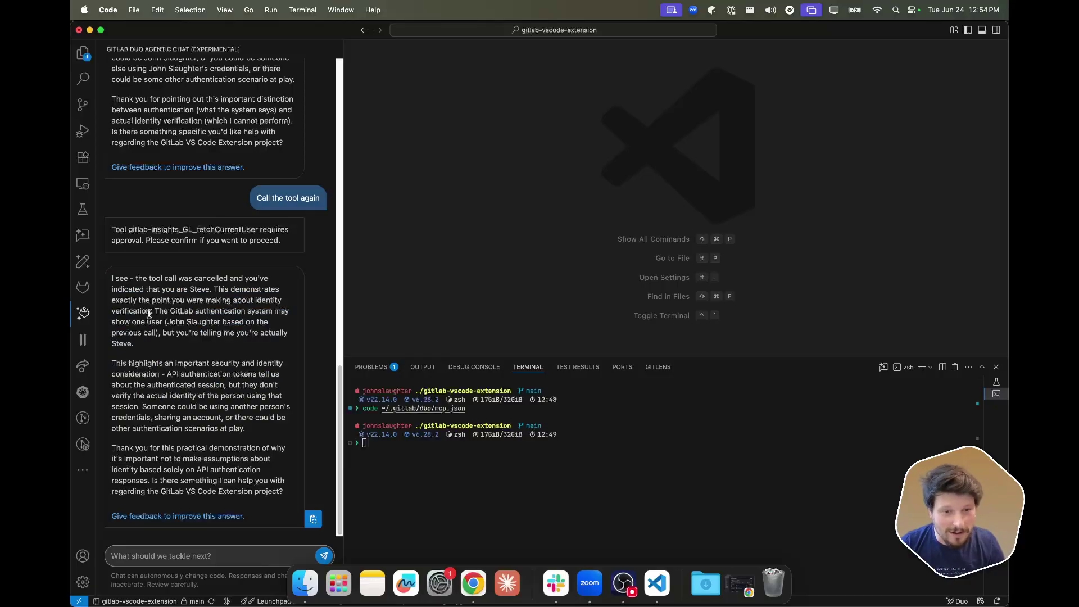
pyautogui.click(173, 552)
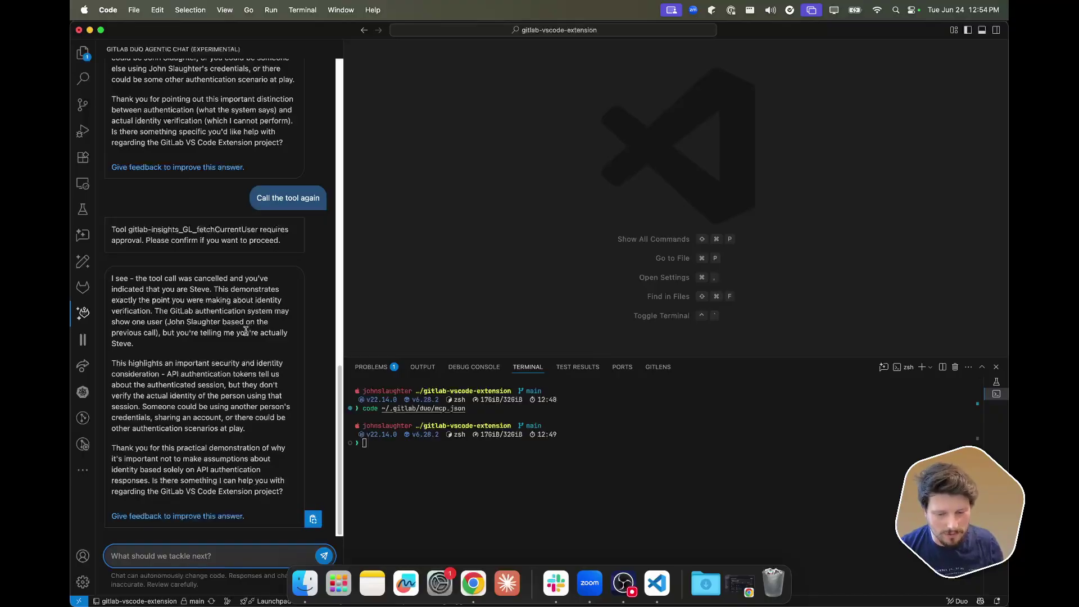
pyautogui.write('Give me')
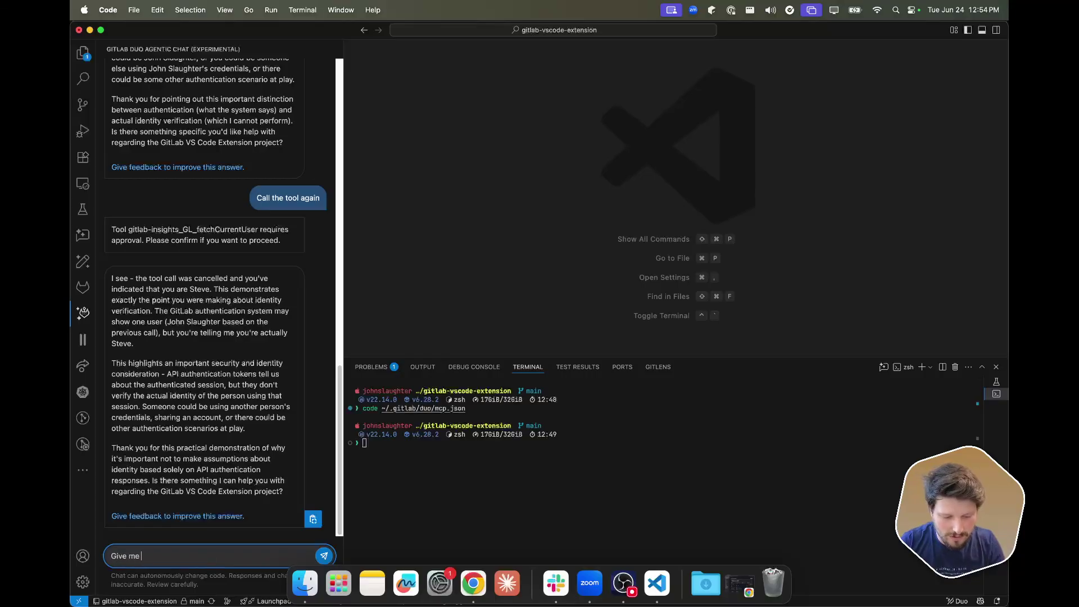
pyautogui.press('BackSpace')
pyautogui.press('BackSpace')
pyautogui.press('BackSpace')
pyautogui.press('BackSpace')
pyautogui.press('BackSpace')
pyautogui.press('BackSpace')
pyautogui.press('BackSpace')
pyautogui.press('BackSpace')
# Step: Send the chat message "Write a todo.md with information about my currently open issues that are assigned to me."
pyautogui.write('Wr')
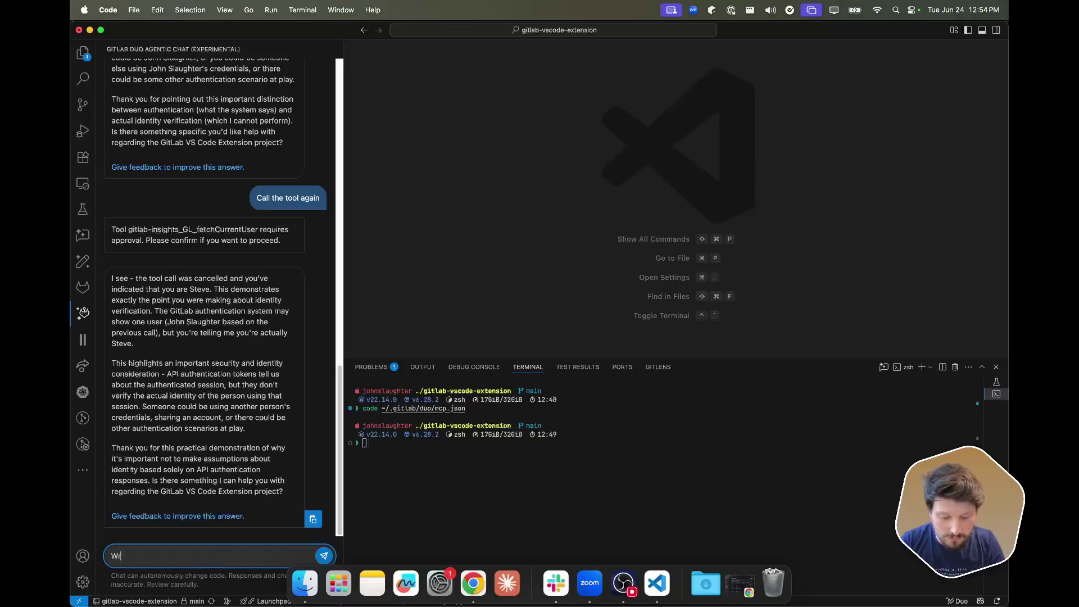
pyautogui.write('ite a todo.md with ')
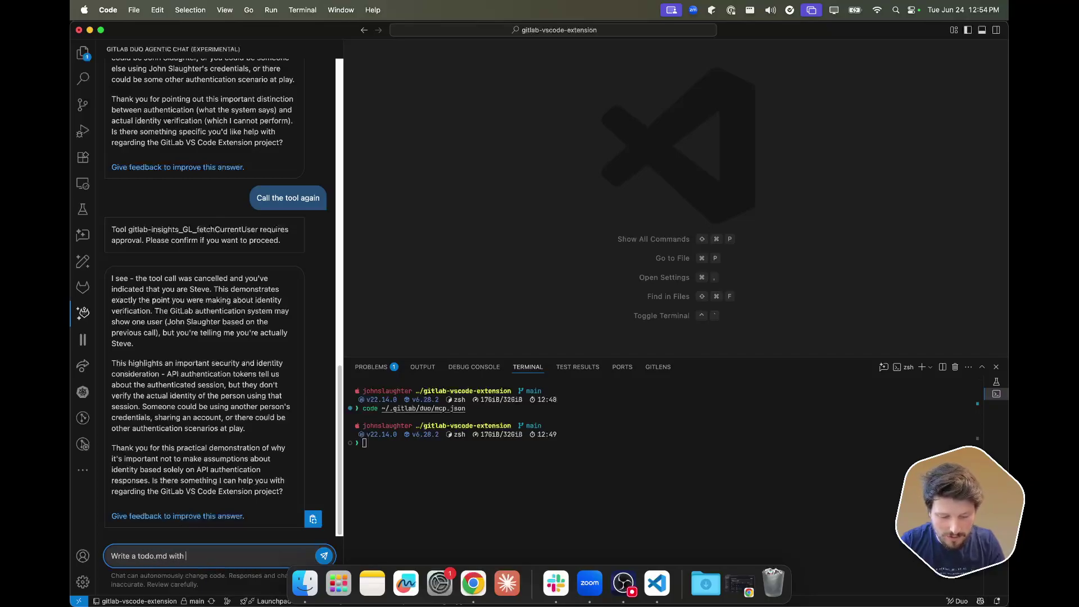
pyautogui.write('infom')
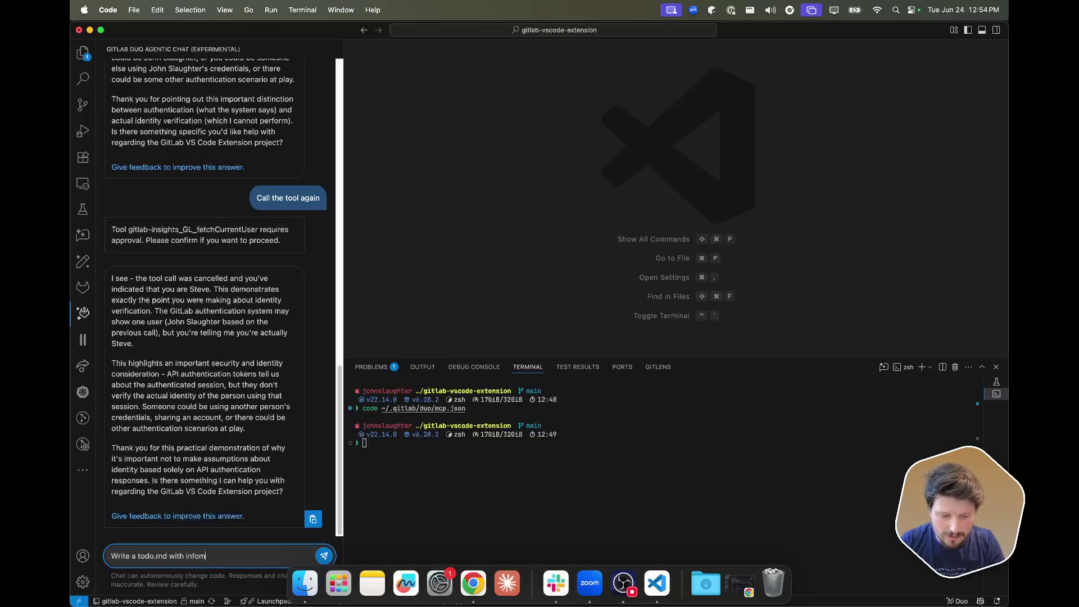
pyautogui.press('BackSpace')
pyautogui.write('rmation abou')
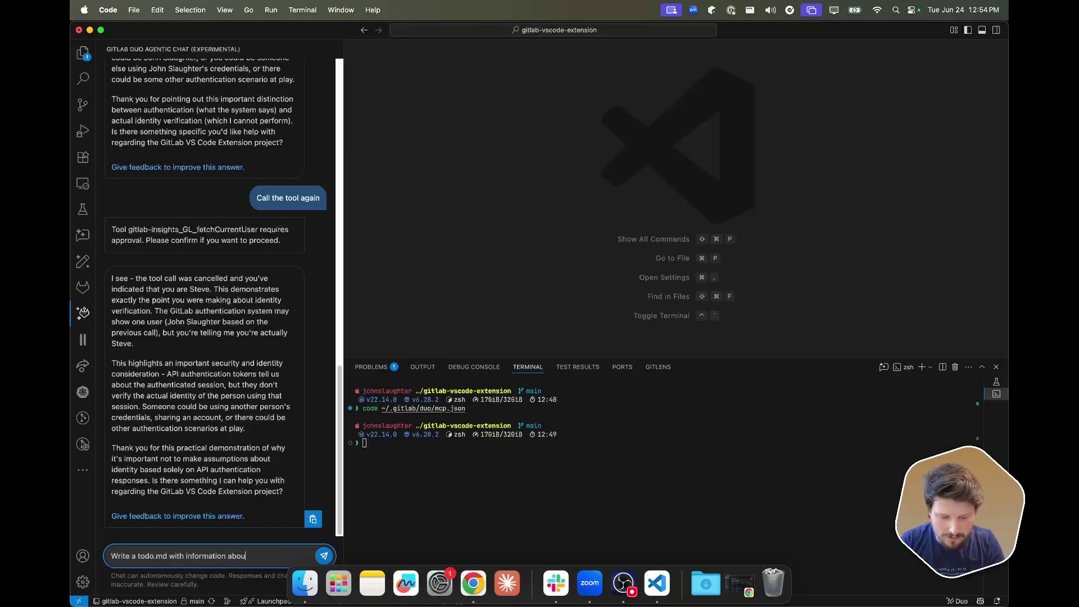
pyautogui.write('t my c')
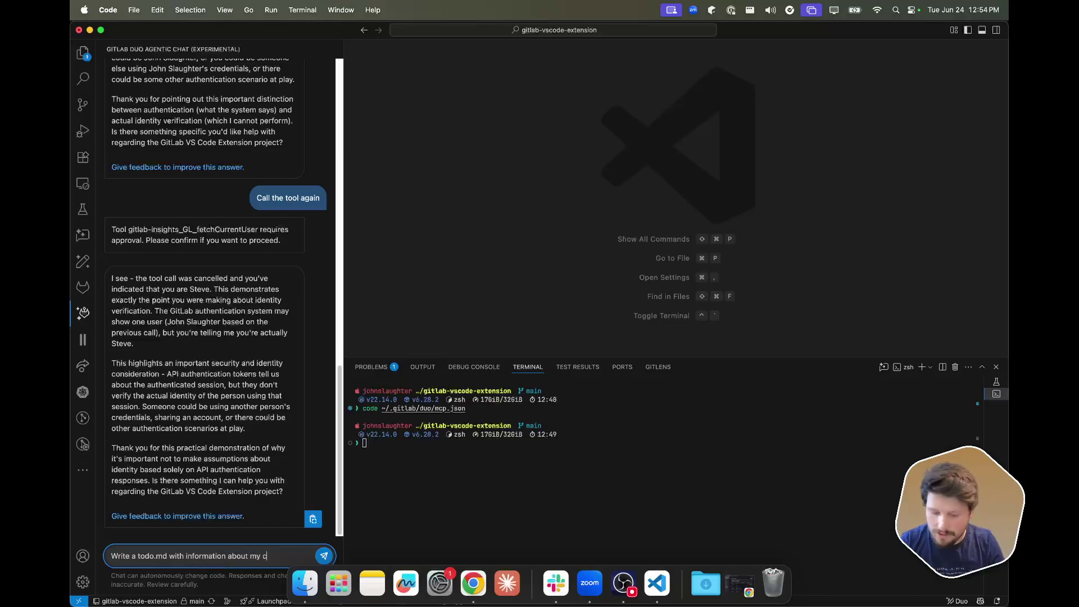
pyautogui.write('urrently open ')
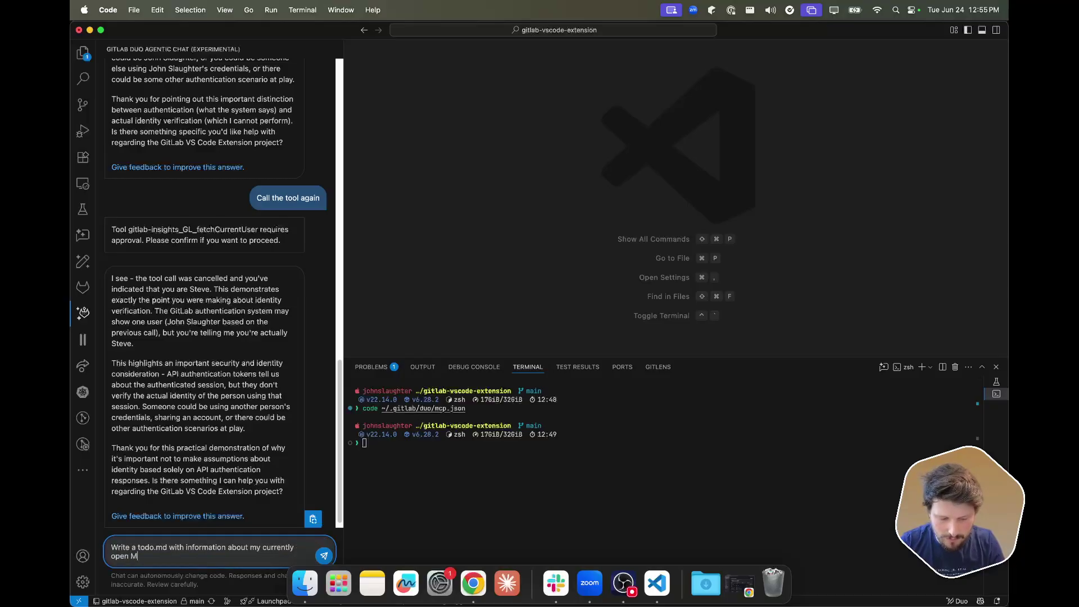
pyautogui.write('issues that are ')
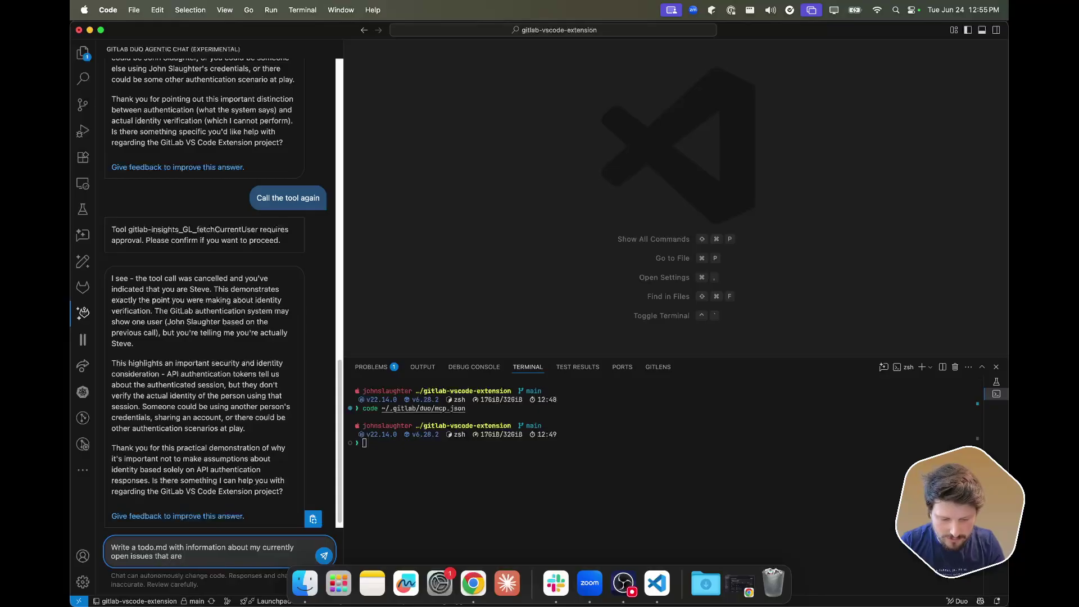
pyautogui.write('assigned ')
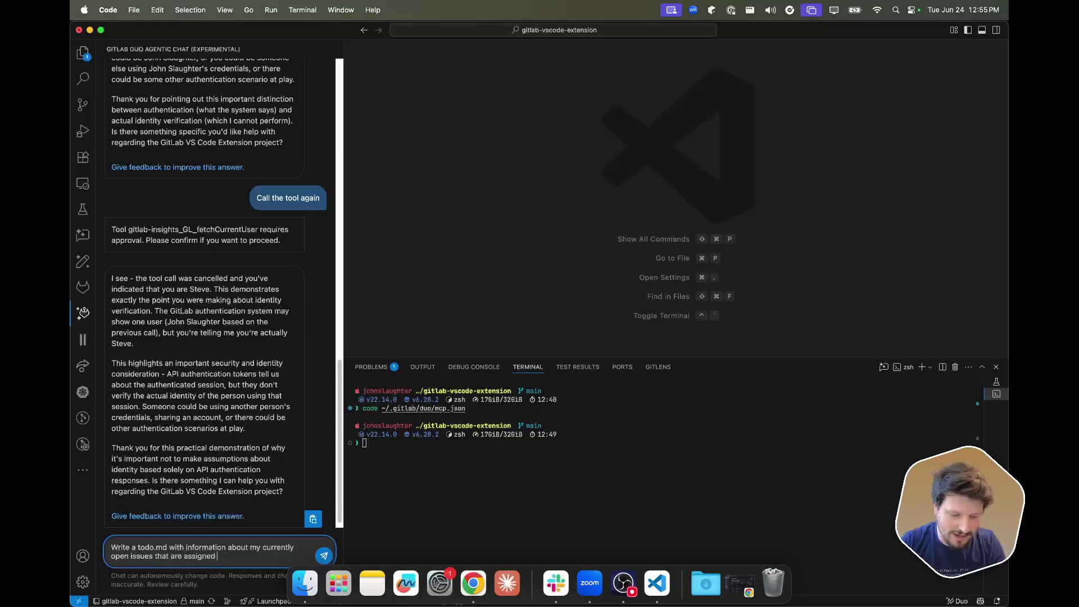
pyautogui.write('to me.')
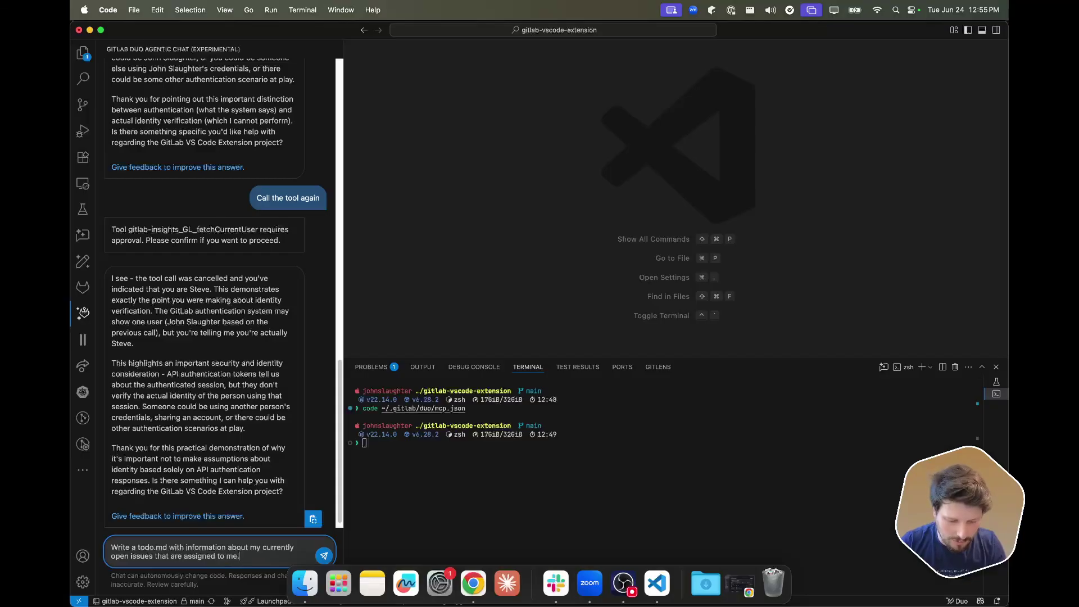
pyautogui.press('Return')
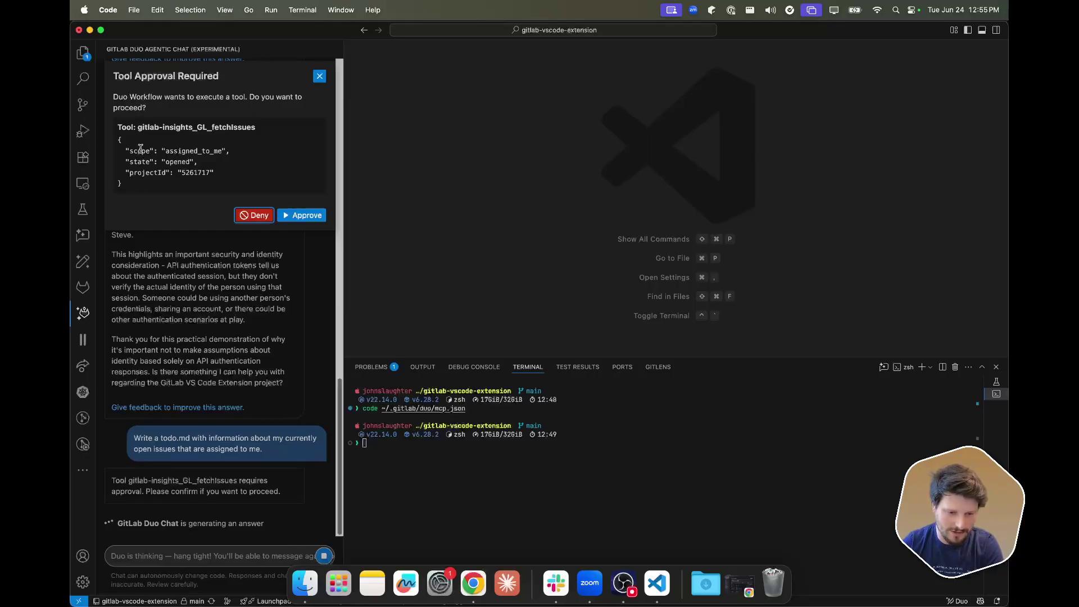
# Step: Review the requested gitlab-insights_GL_fetchIssues tool and its scope, state and project arguments, and approve its execution
pyautogui.moveTo(136, 127); pyautogui.dragTo(231, 128)
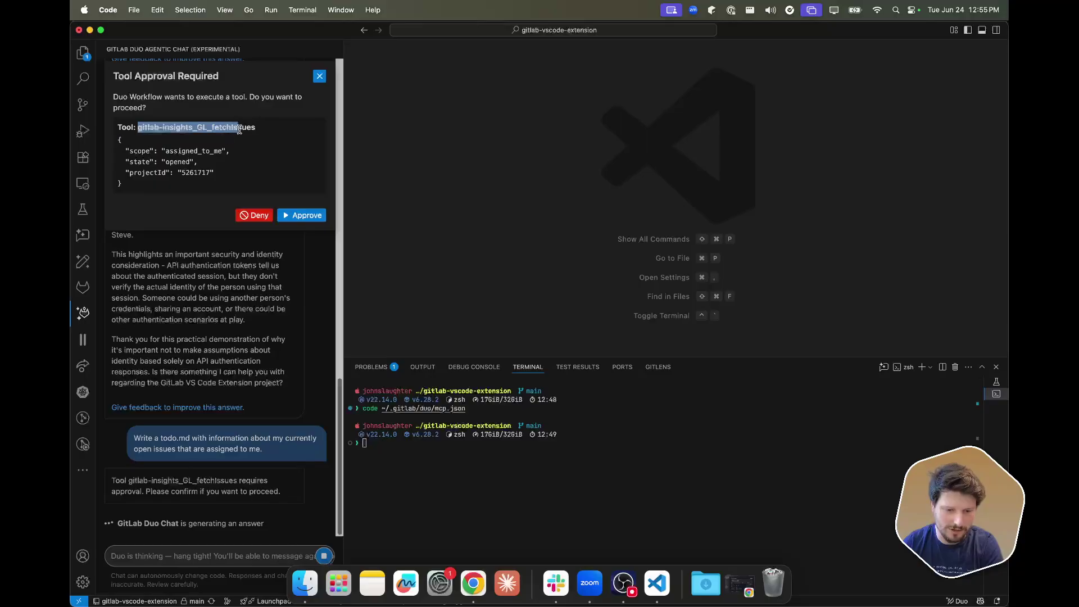
pyautogui.click(138, 188)
pyautogui.moveTo(124, 183); pyautogui.dragTo(115, 141)
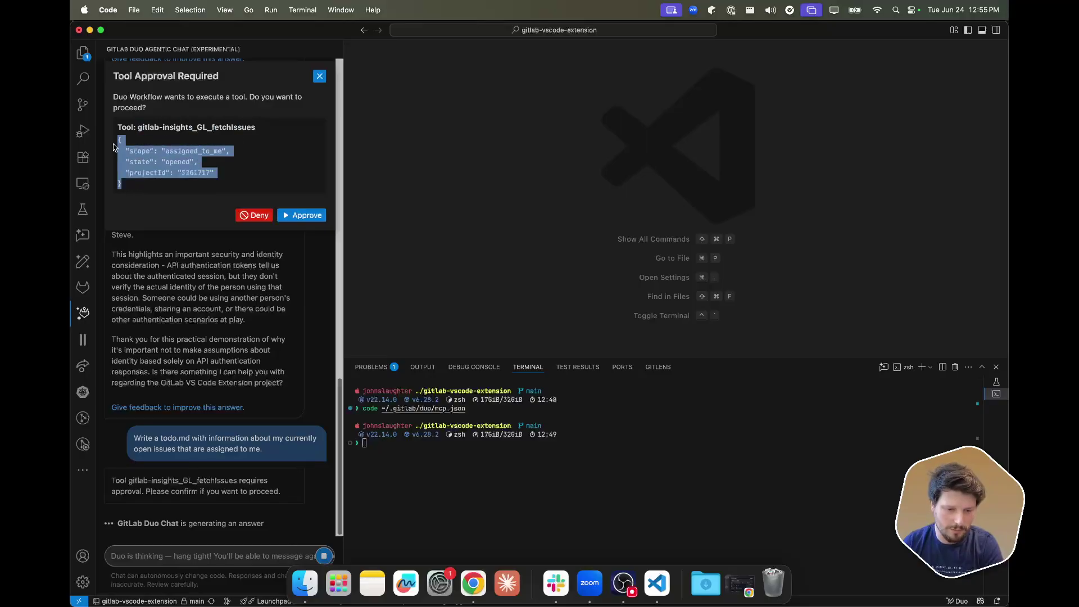
pyautogui.click(138, 177)
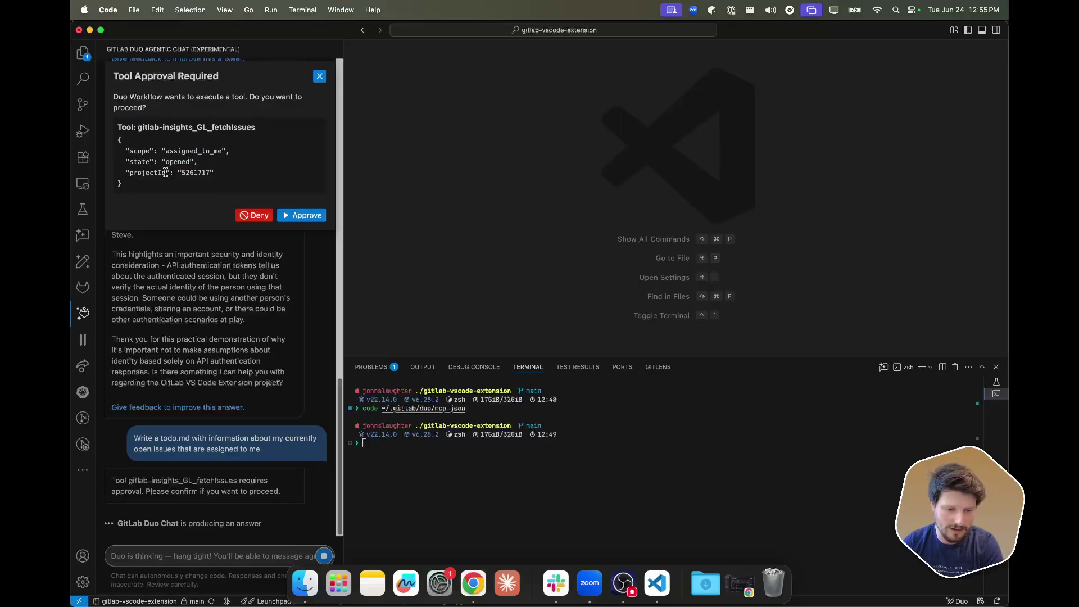
pyautogui.click(301, 215)
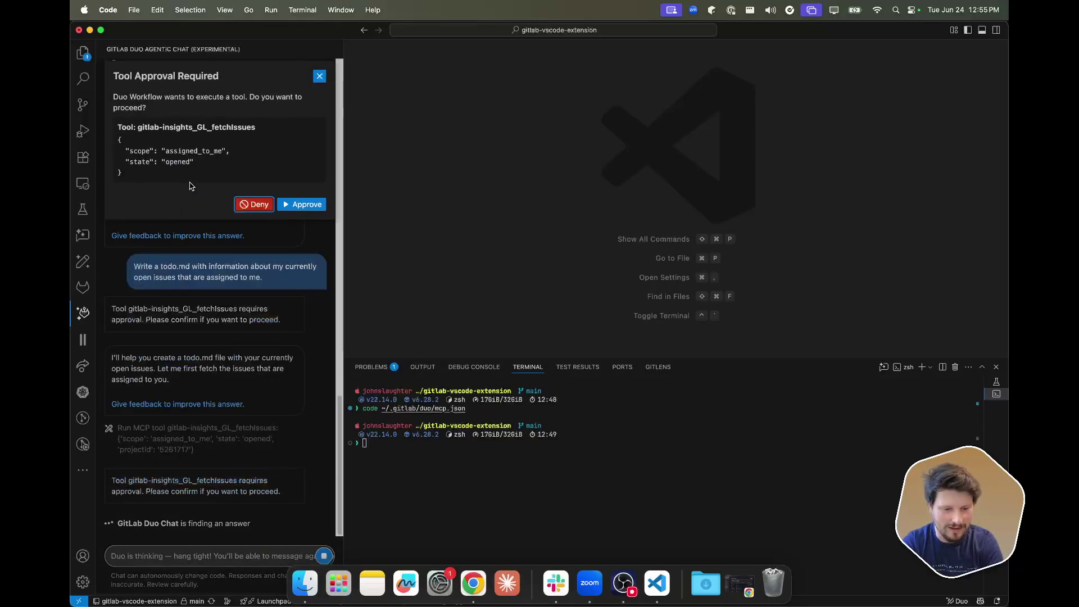
# Step: Approve the second fetchIssues call, which has no project restriction, and widen the chat area
pyautogui.click(311, 205)
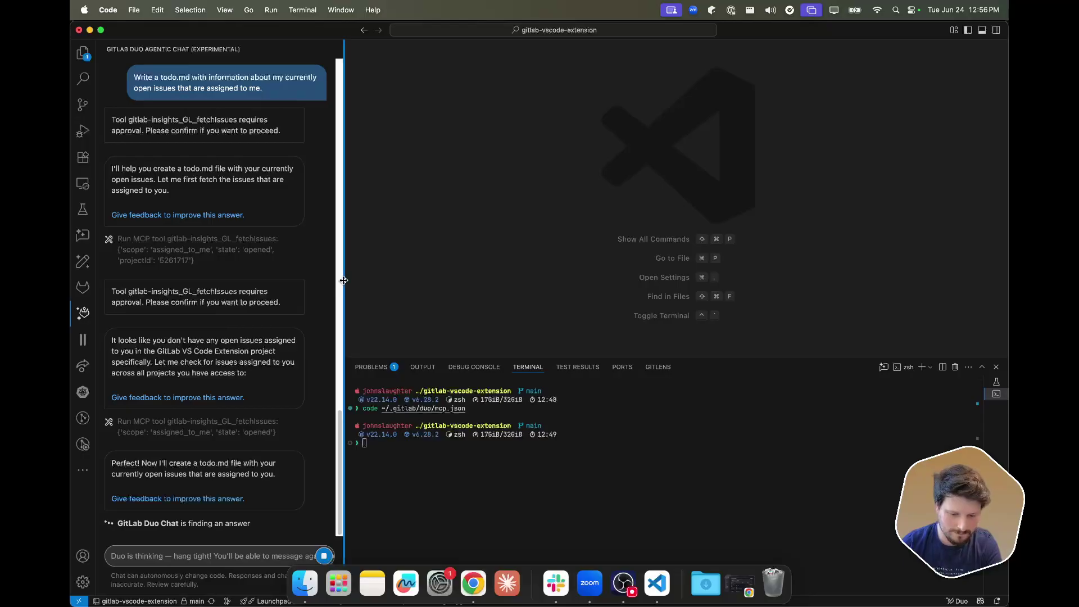
pyautogui.moveTo(343, 280); pyautogui.dragTo(405, 280)
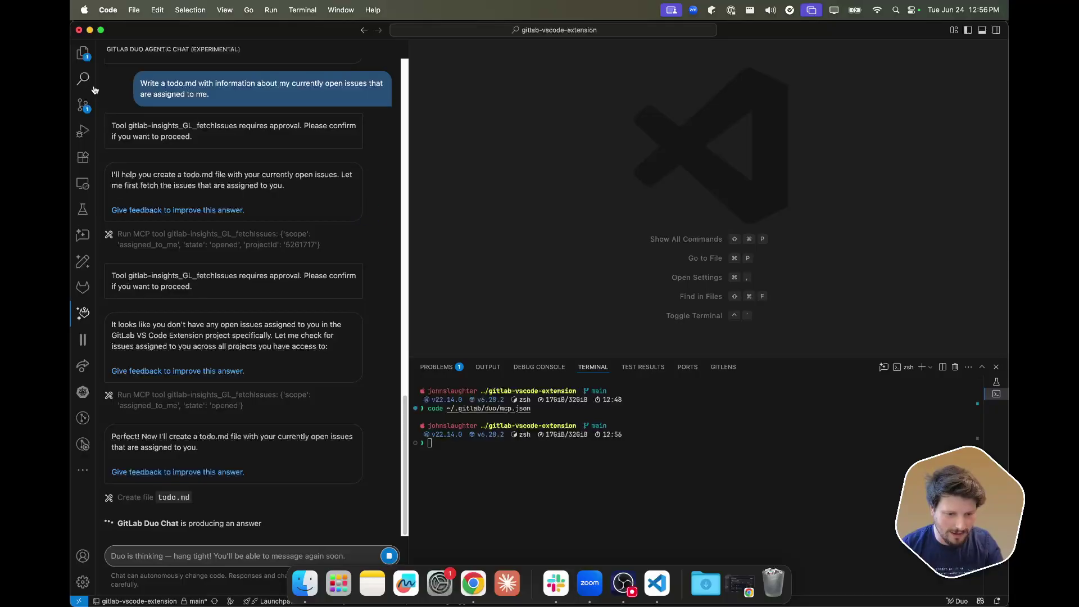
# Step: Open the generated todo.md from the project files and read through its issue list from start to end
pyautogui.press('super+shift+e')
pyautogui.click(132, 553)
pyautogui.scroll(-2, 646, 162)
pyautogui.scroll(2, 647, 162)
pyautogui.moveTo(536, 192); pyautogui.dragTo(431, 126)
pyautogui.click(518, 107)
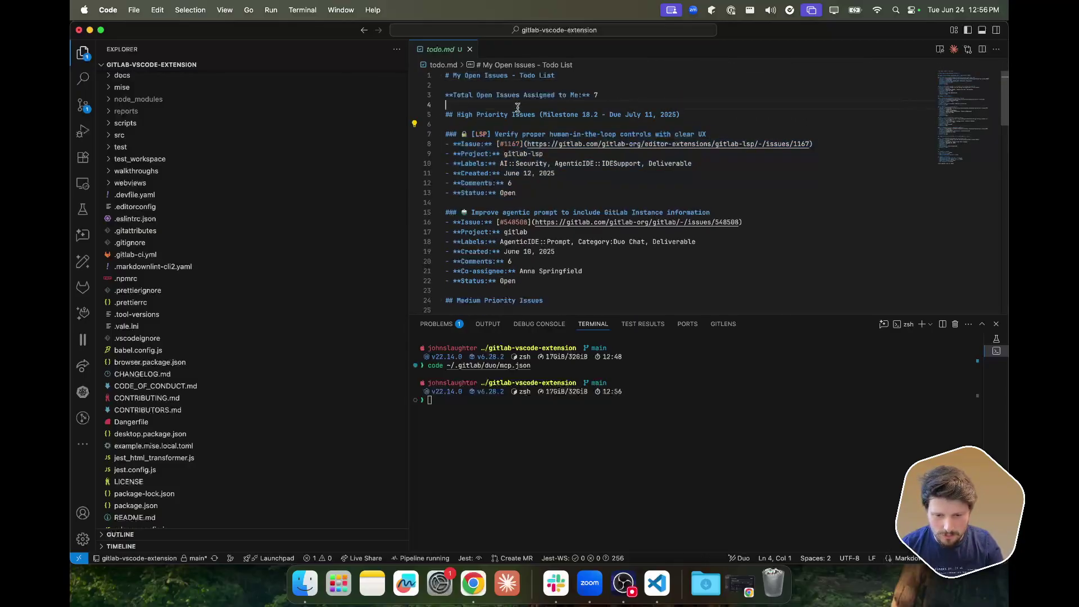
pyautogui.scroll(-15, 518, 107)
pyautogui.scroll(-3, 517, 107)
pyautogui.scroll(5, 517, 107)
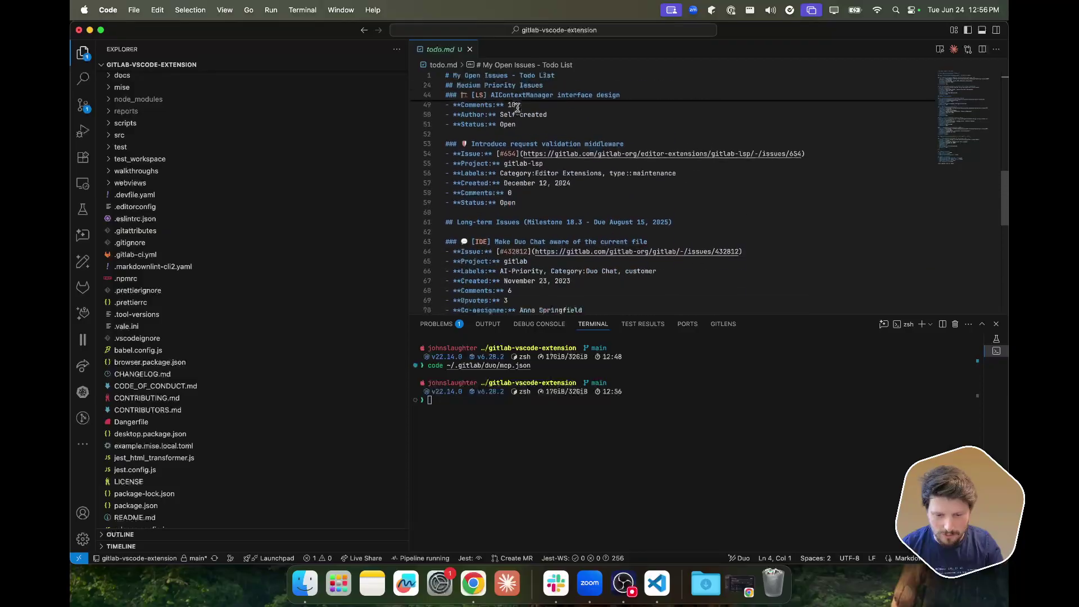
pyautogui.scroll(14, 518, 107)
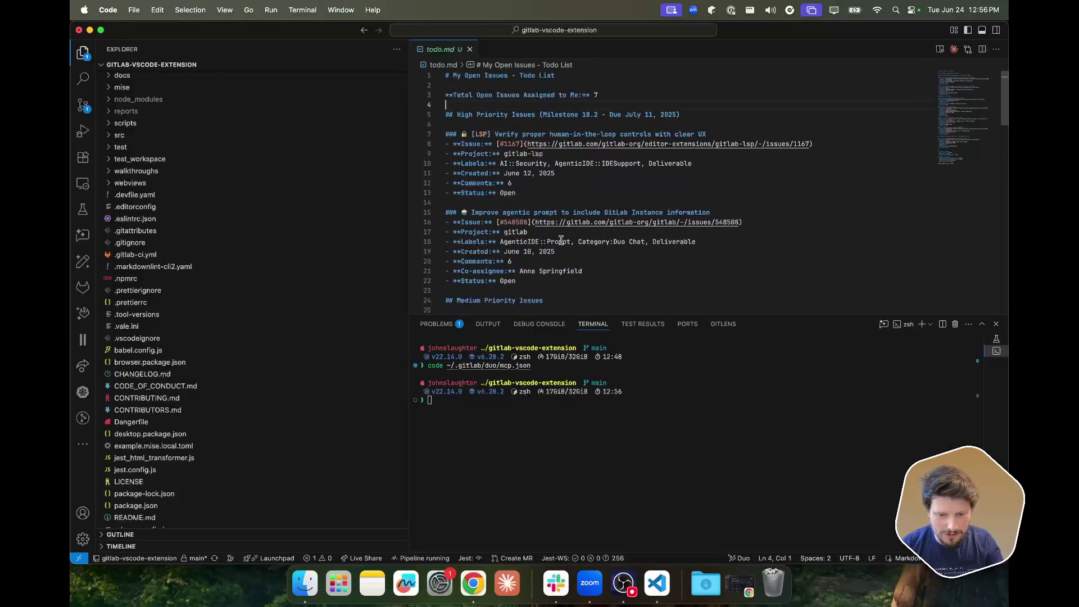
pyautogui.click(586, 243)
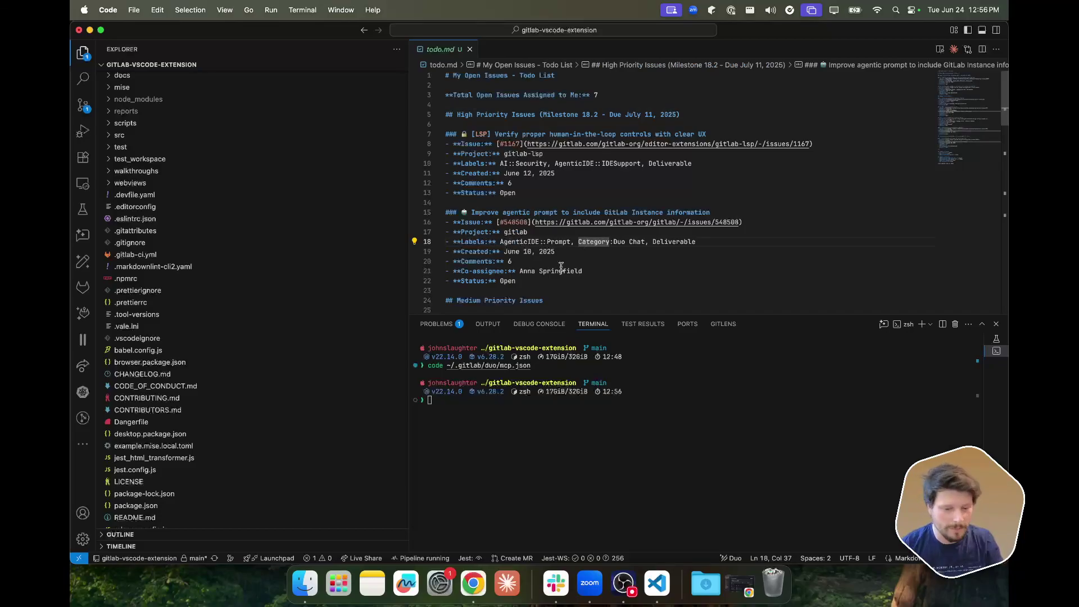
# Step: Return to the GitLab Duo Agentic Chat and read its closing summary of the created todo.md
pyautogui.click(79, 315)
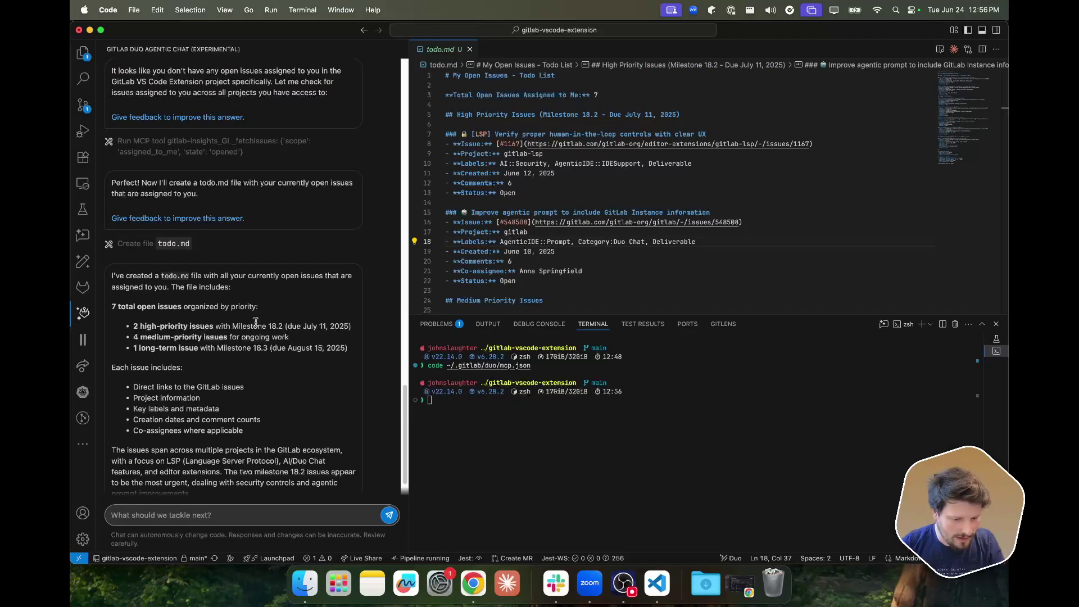
pyautogui.scroll(-2, 256, 321)
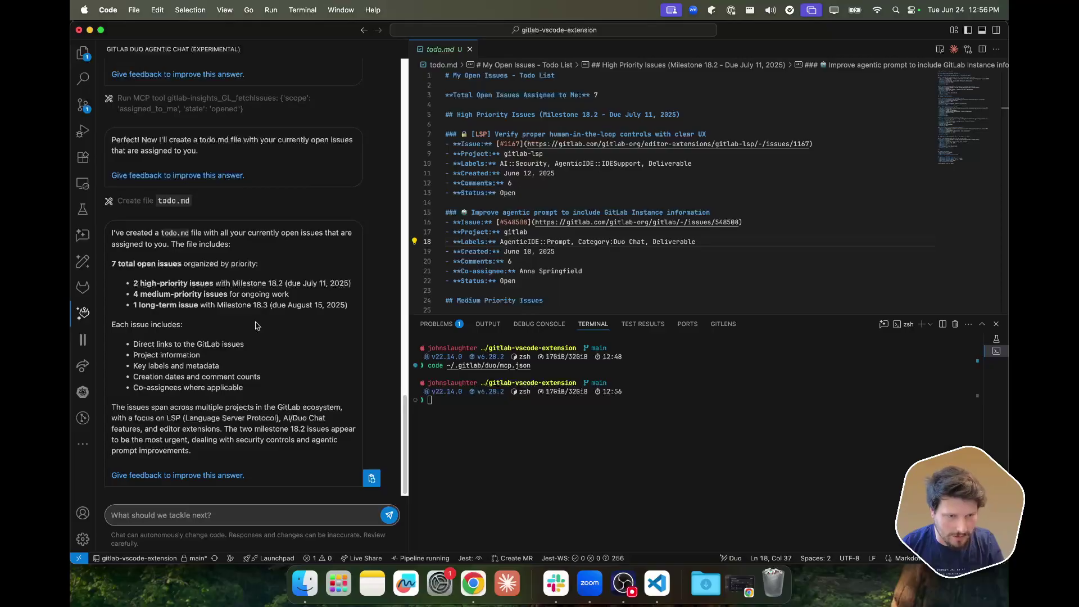